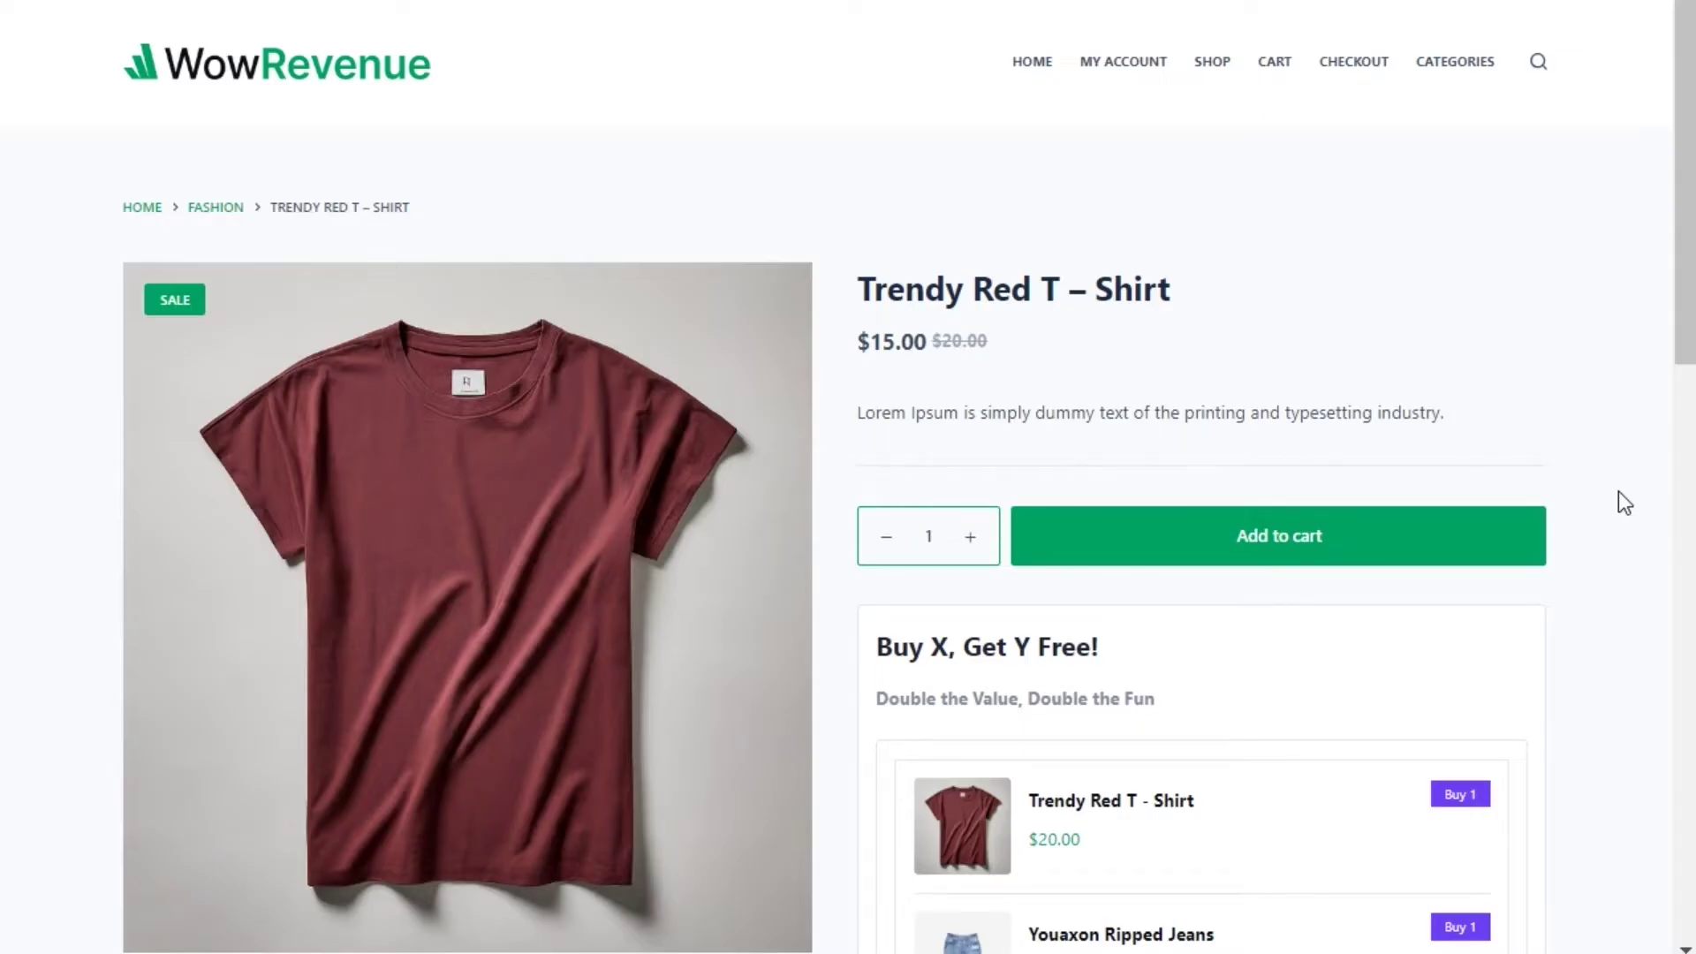
# Review the red T-shirt's Buy X, Get Y bundle, which totals $40.00, on its product page.
pyautogui.scroll(-5, 1618, 491)
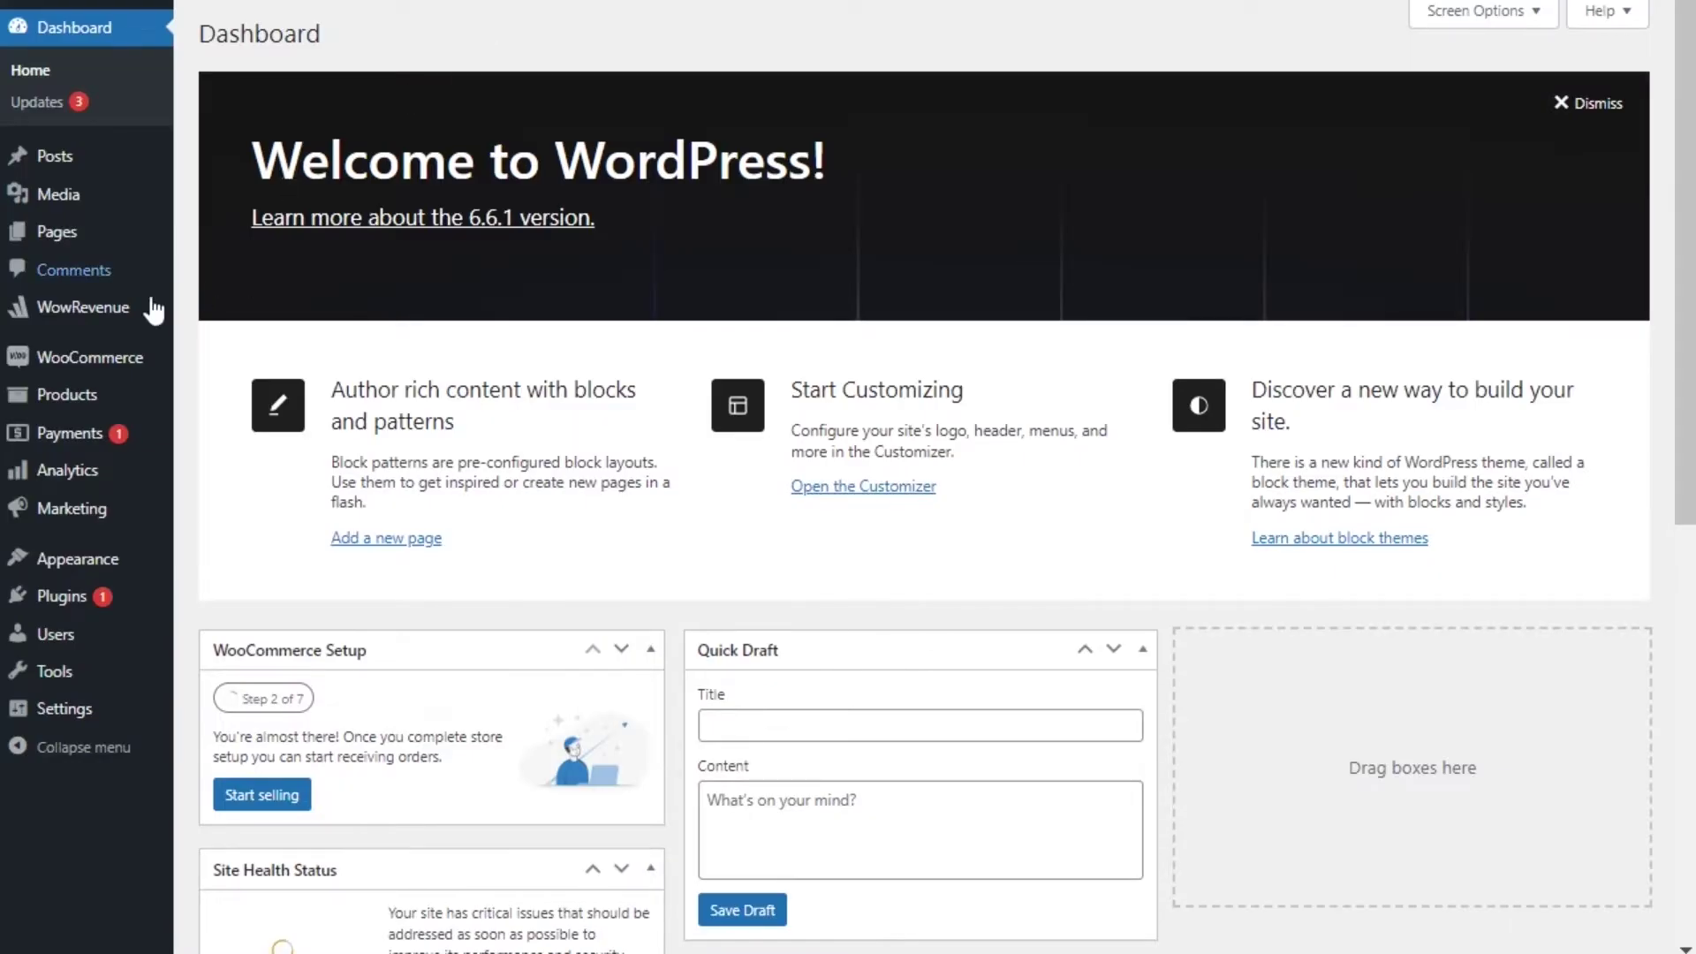
# Start a new Buy X, Get Y campaign from the WowRevenue campaign grid.
pyautogui.click(138, 308)
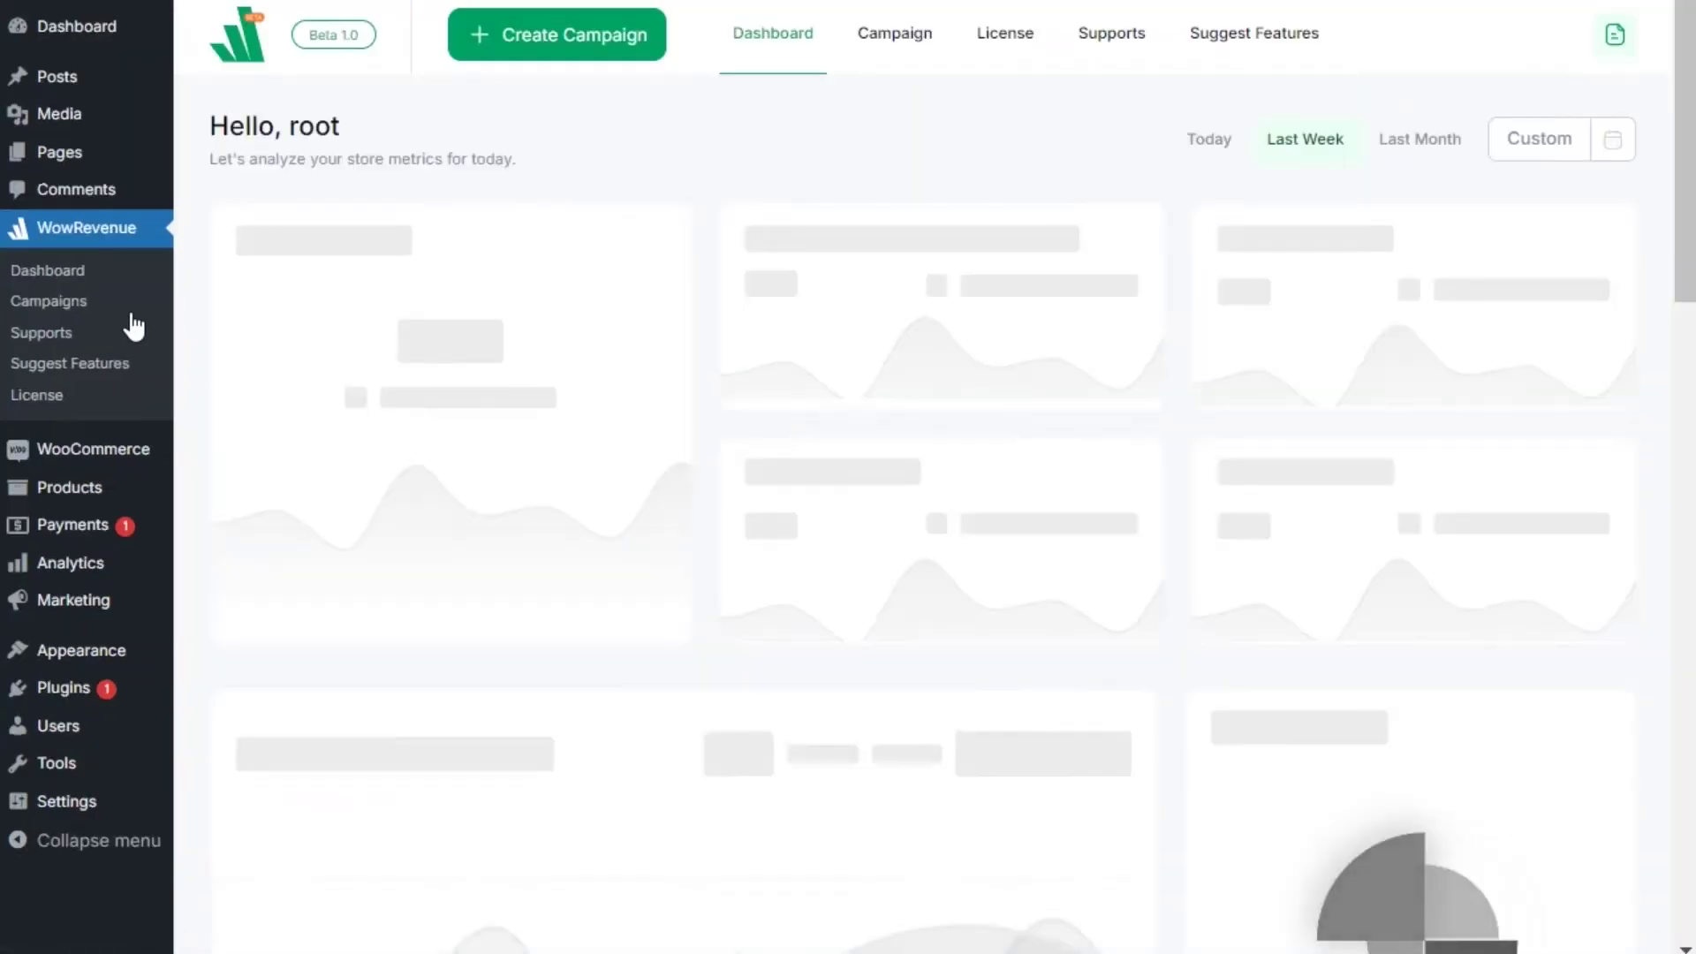
pyautogui.click(548, 48)
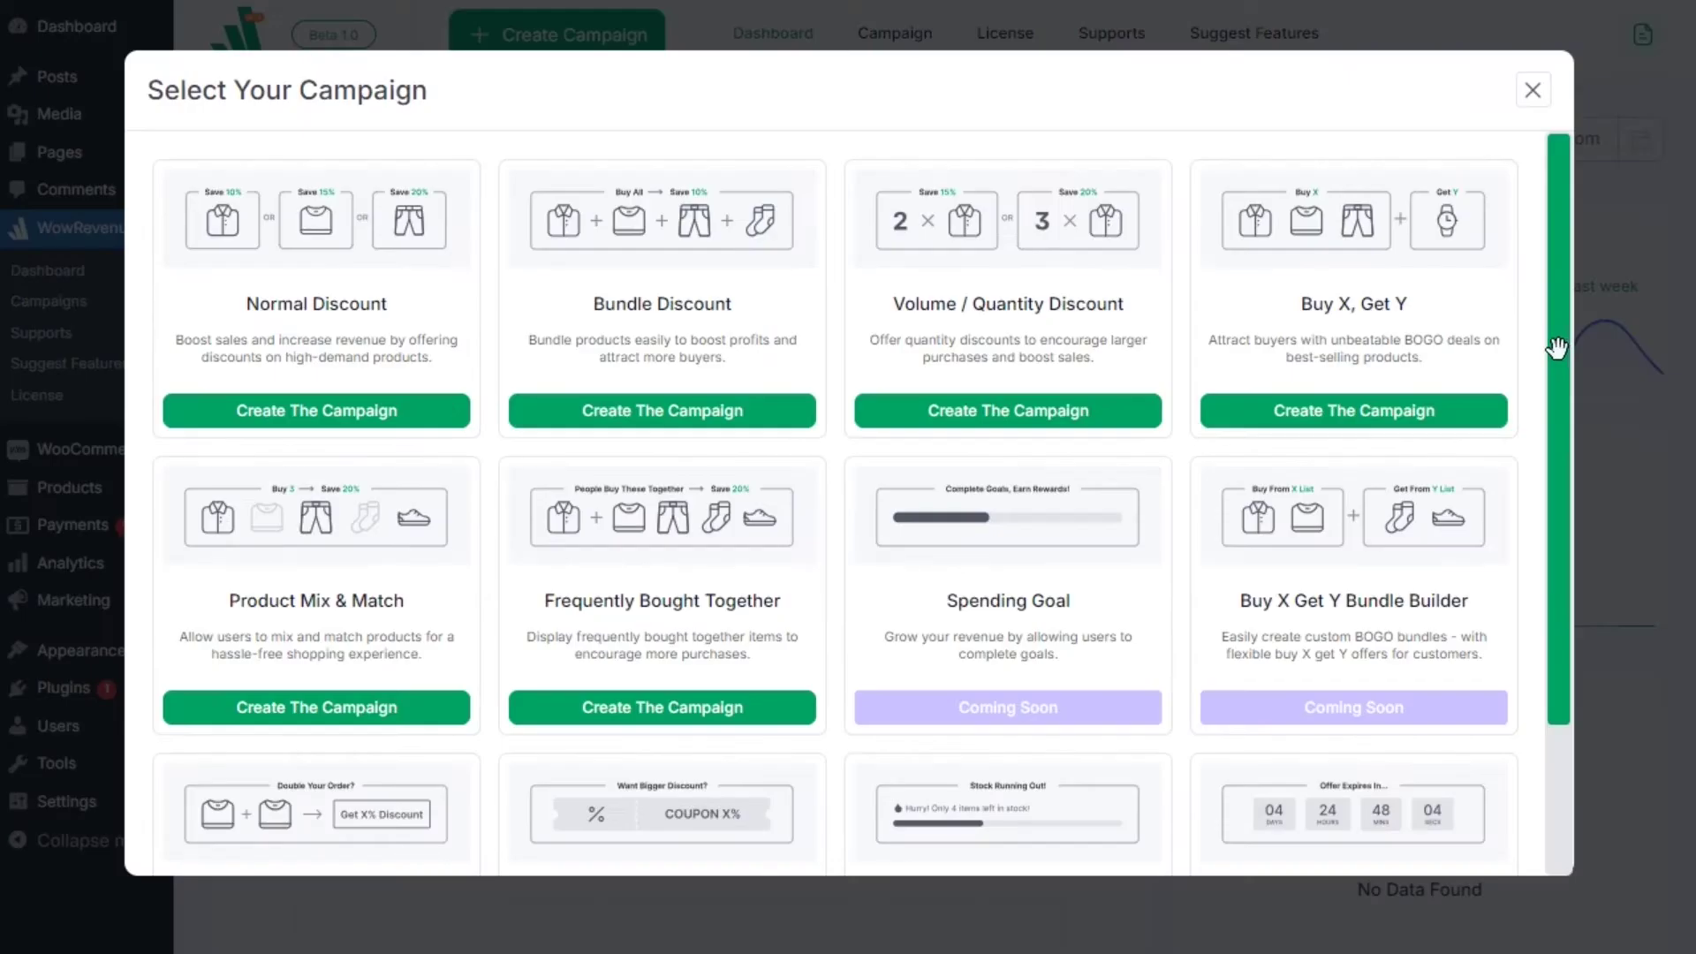
pyautogui.moveTo(1556, 348)
pyautogui.mouseDown()
pyautogui.moveTo(1568, 541)
pyautogui.moveTo(1567, 283)
pyautogui.mouseUp()
pyautogui.click(1368, 415)
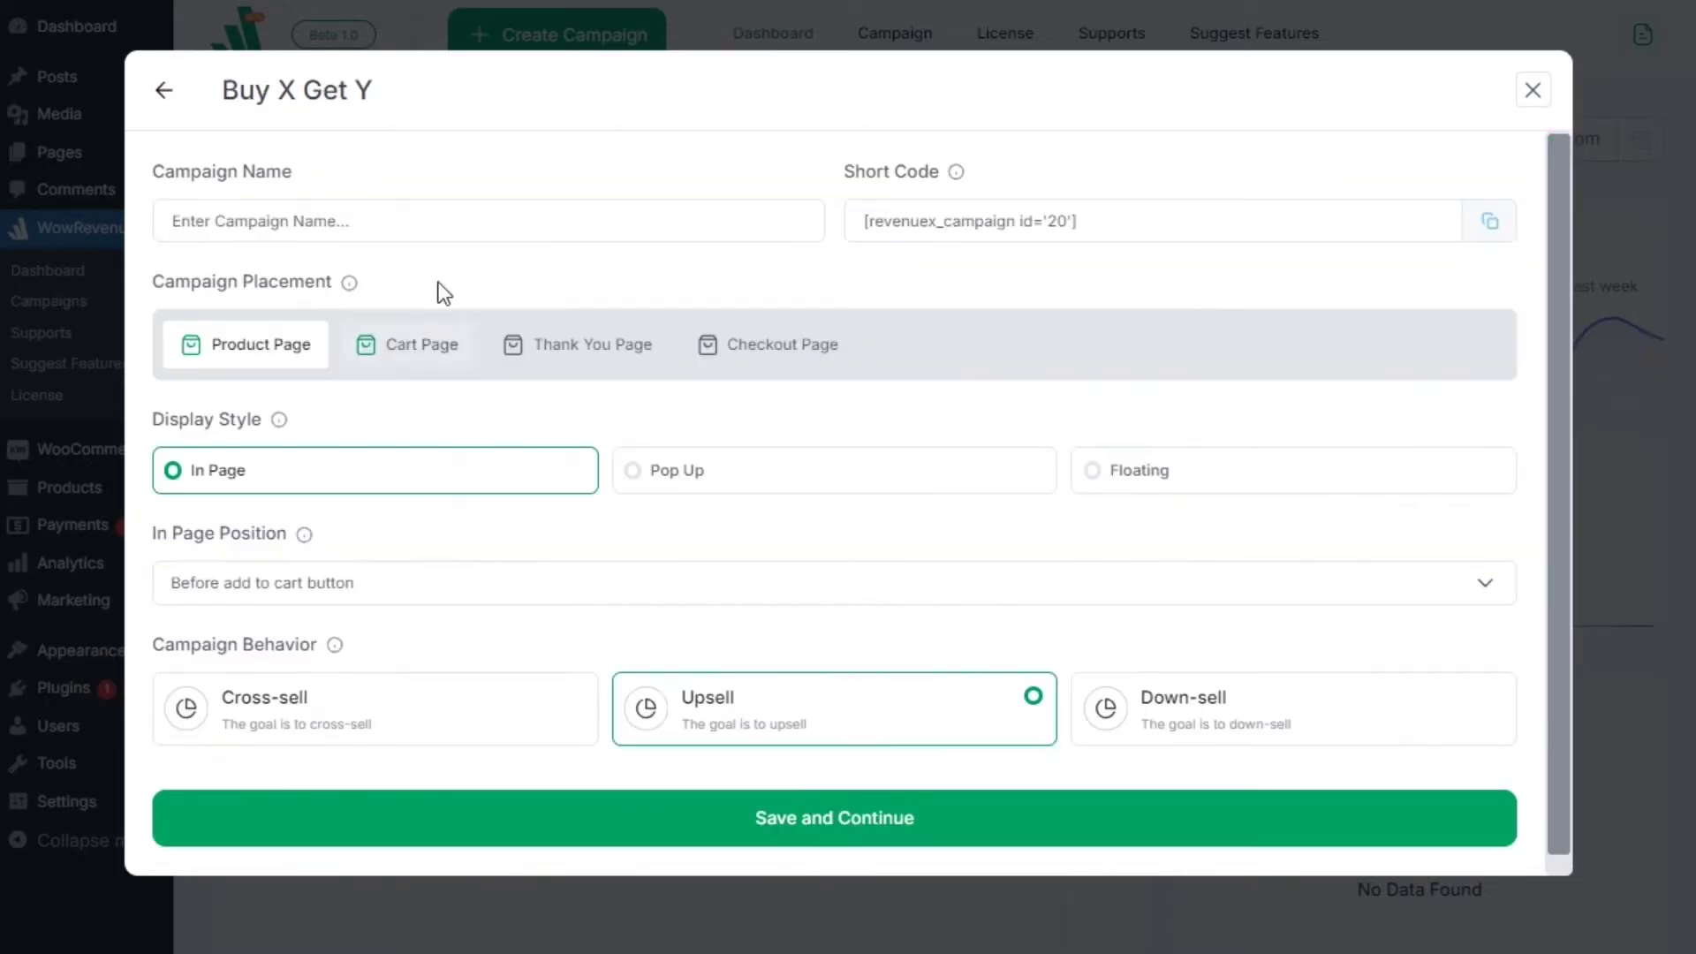
# Name the campaign 'buy x get y' and dismiss the Floating style preview popup.
pyautogui.click(434, 231)
pyautogui.write('buy x get y')
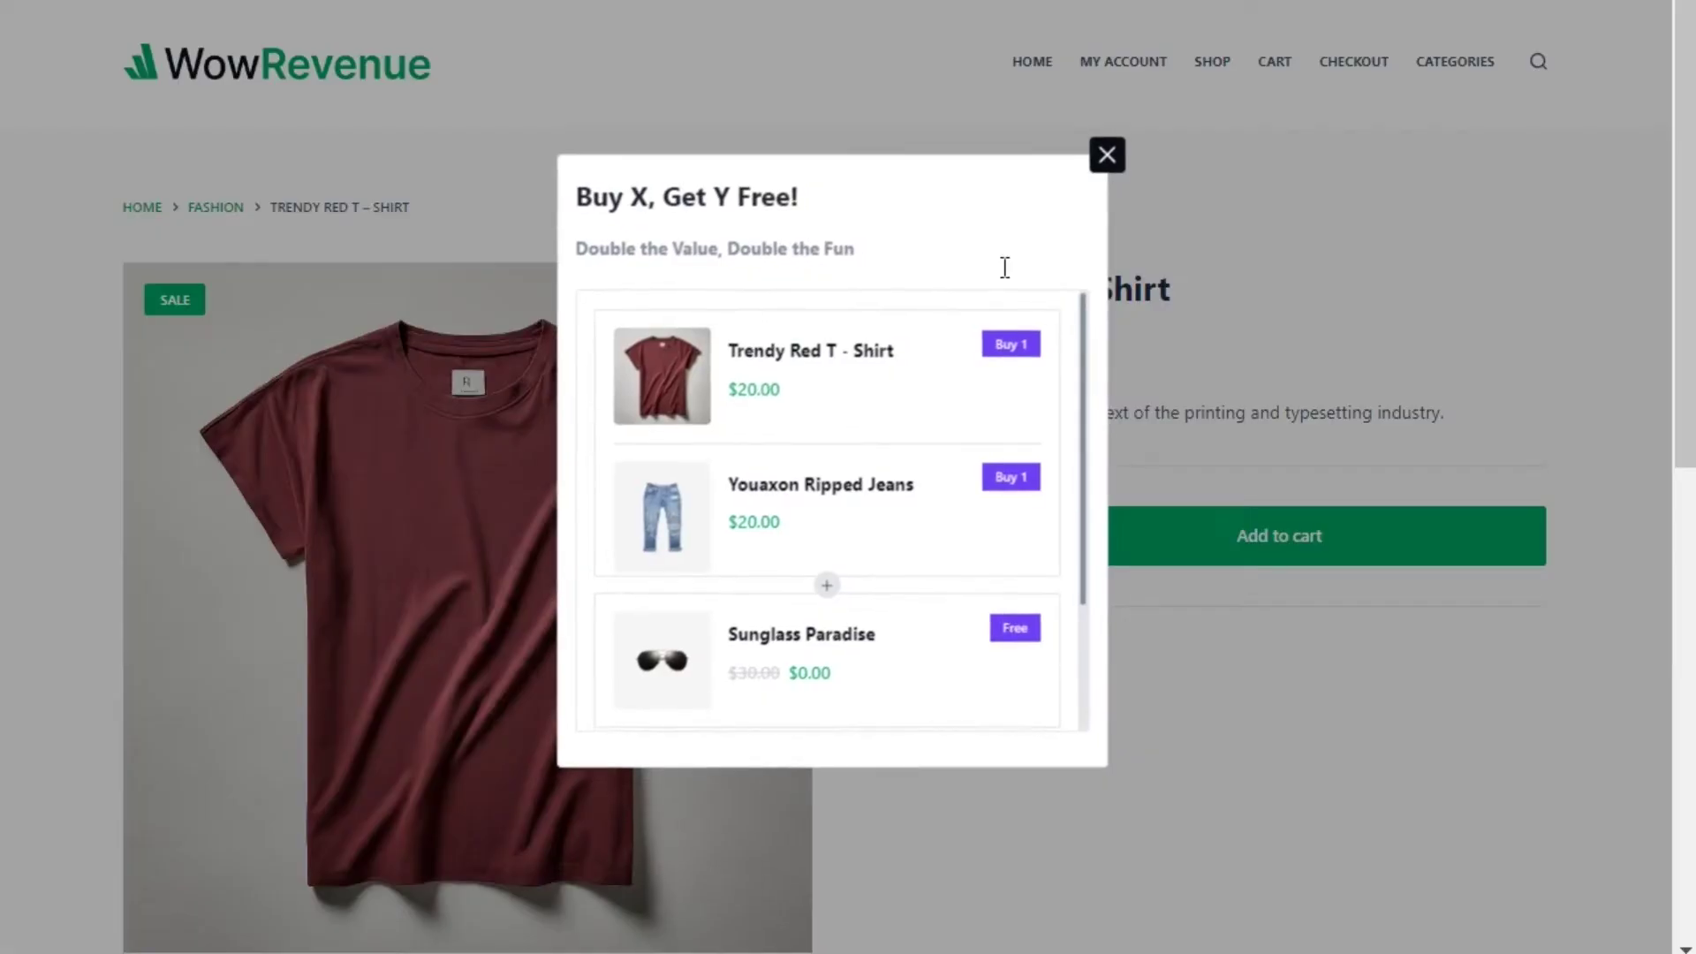
pyautogui.scroll(-2, 1003, 468)
pyautogui.click(1547, 468)
# Switch the display style to In Page and list the in-page position choices.
pyautogui.scroll(-7, 1547, 468)
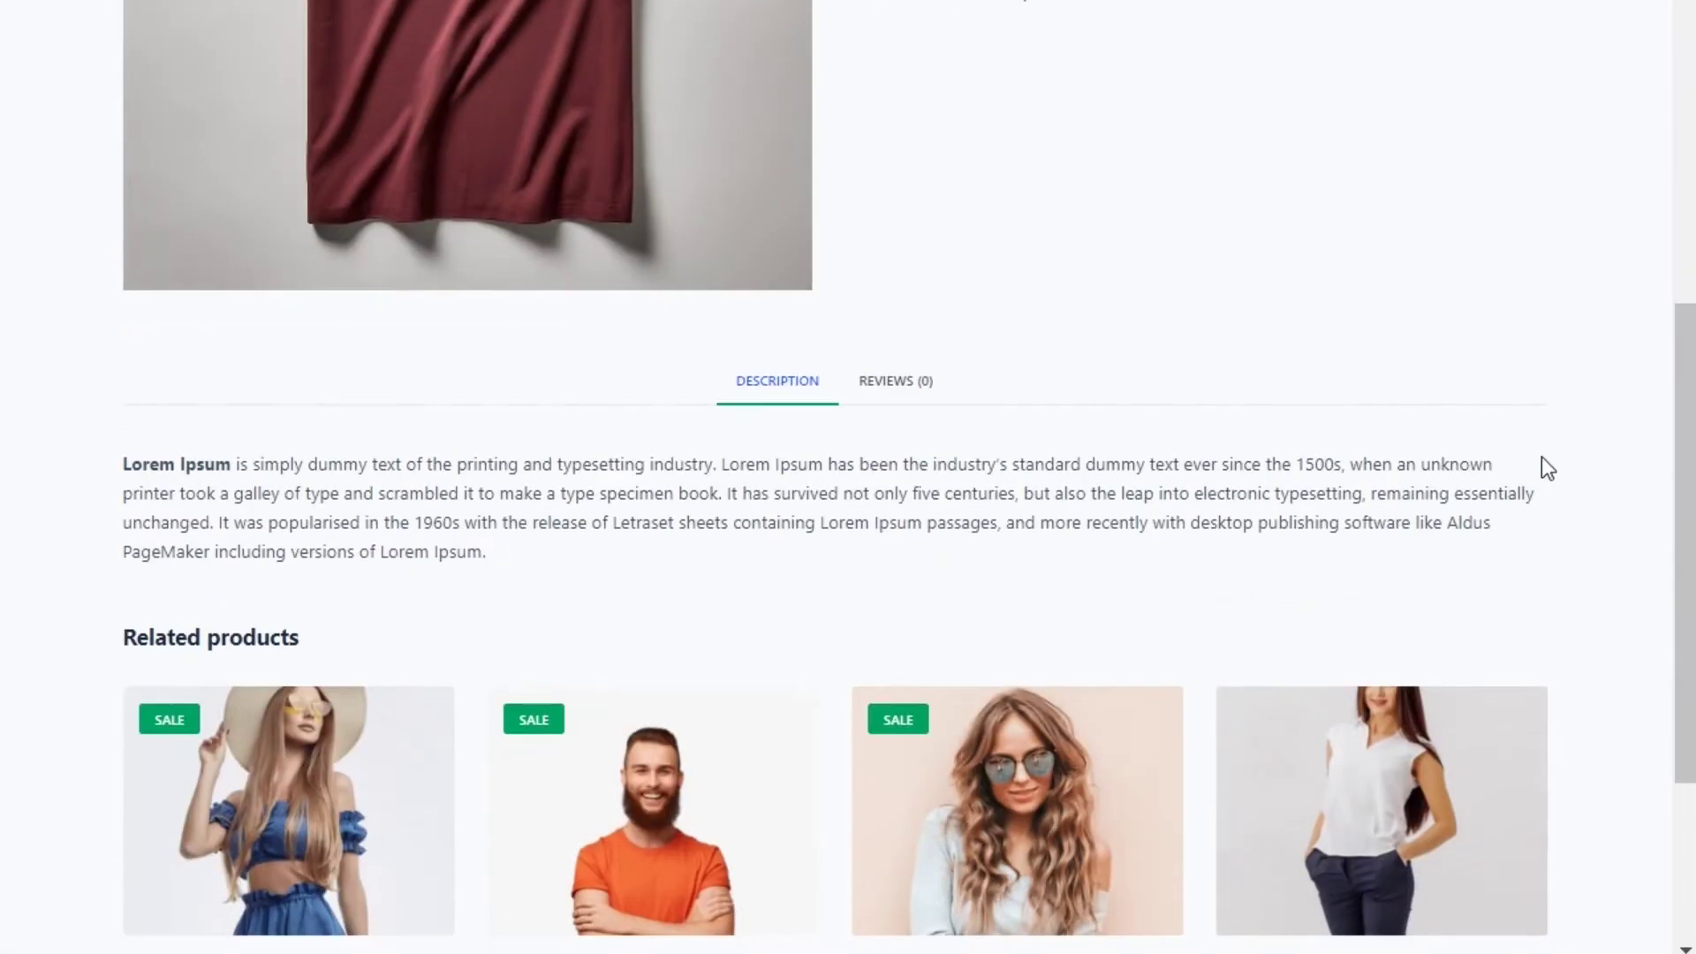
pyautogui.scroll(-2, 1528, 486)
pyautogui.scroll(-3, 1502, 548)
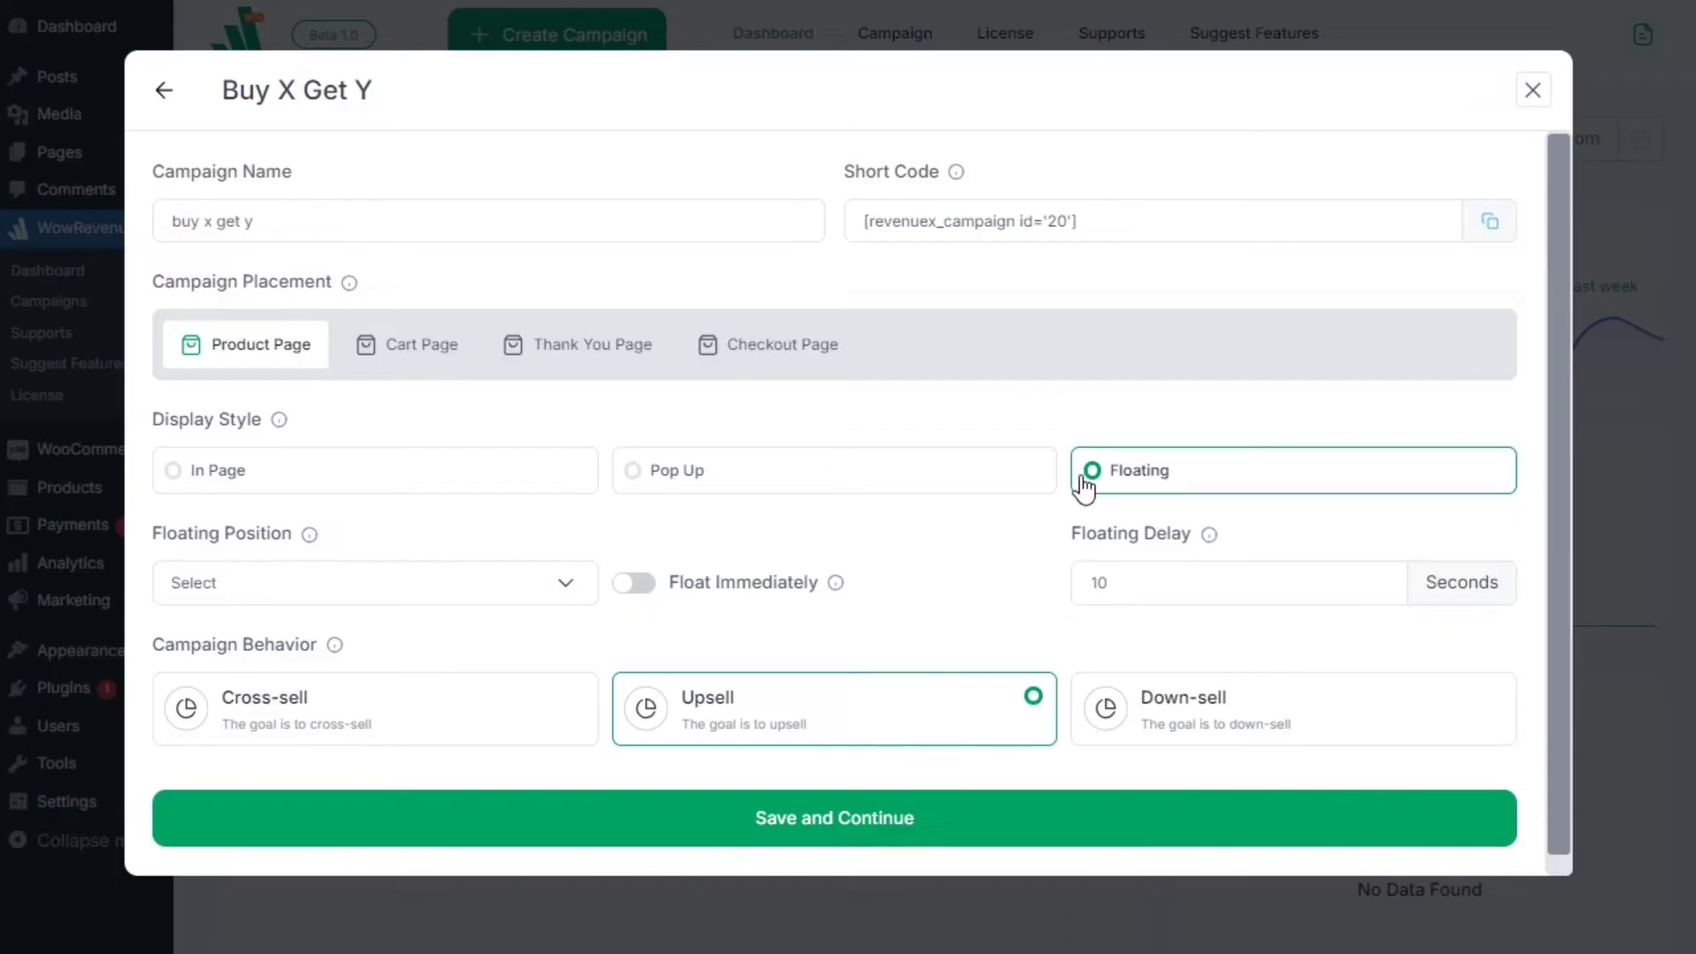
pyautogui.click(481, 468)
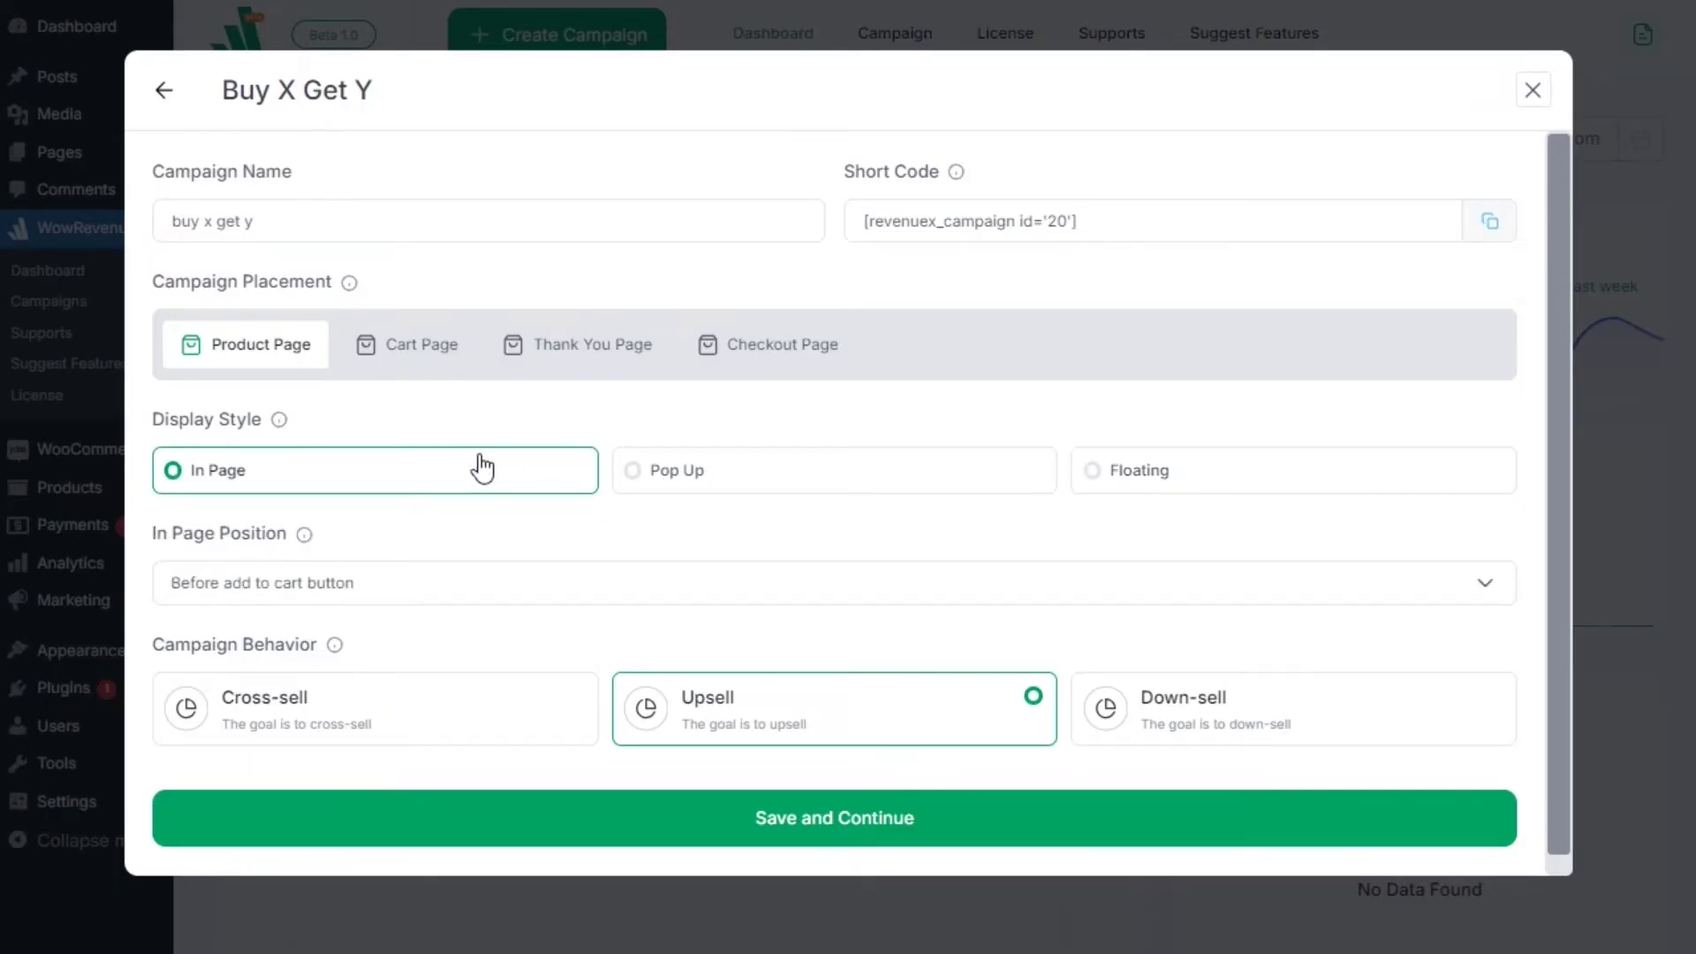
pyautogui.click(463, 594)
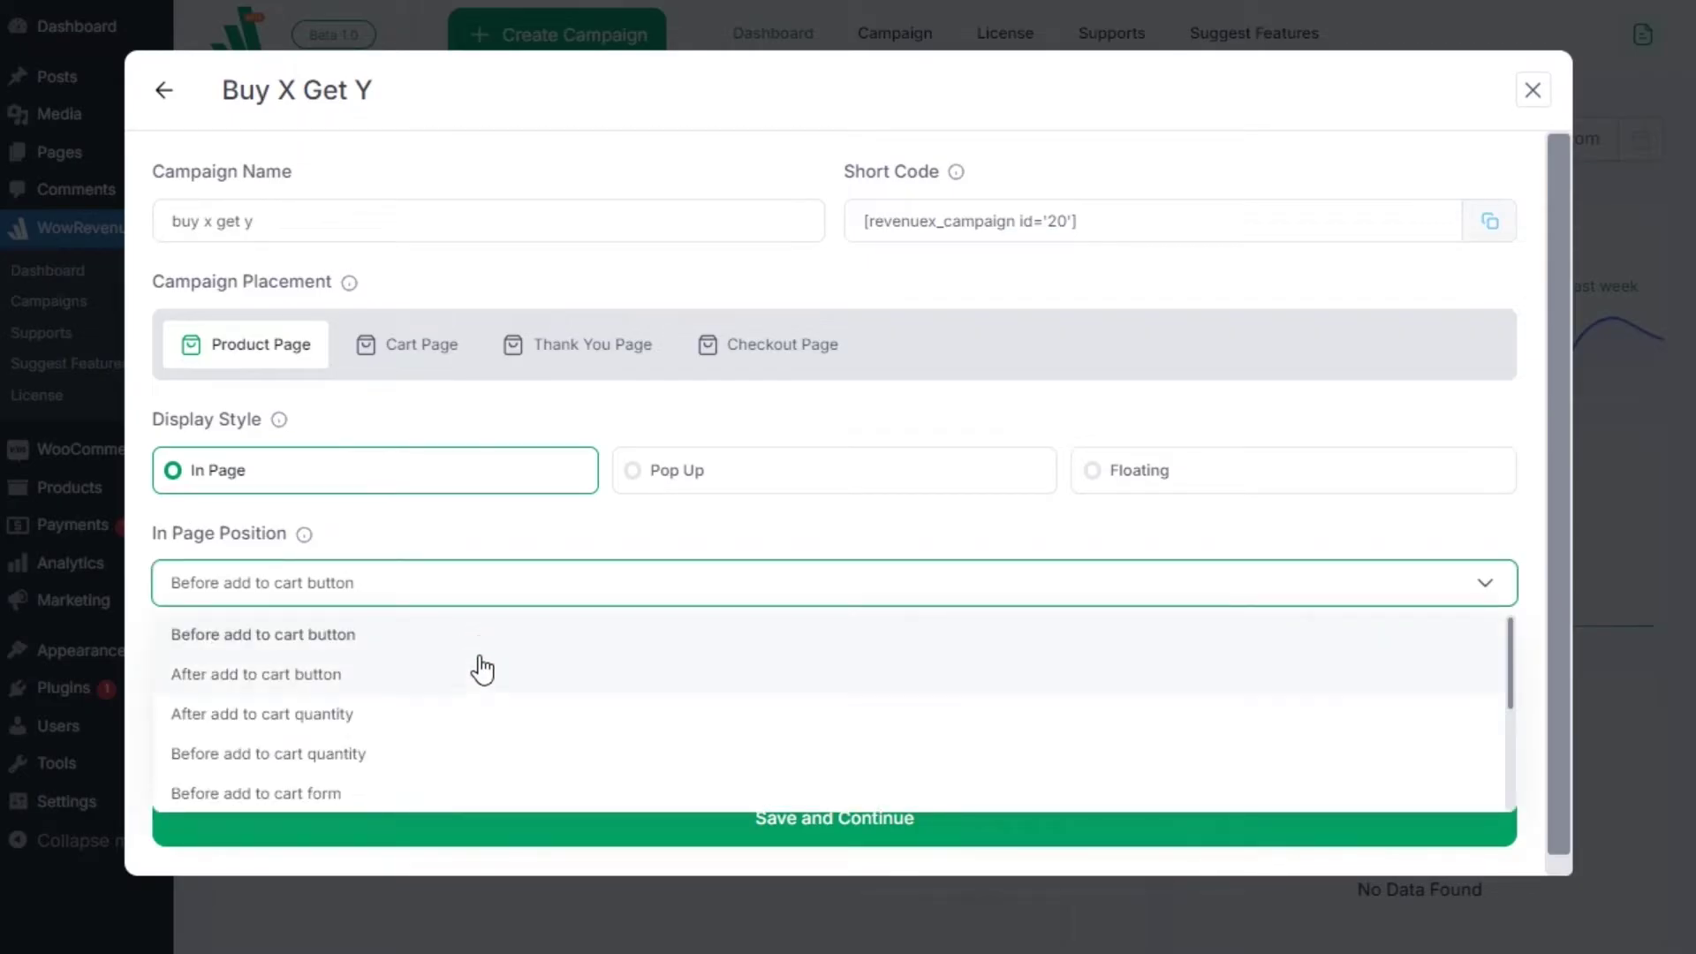
# Place the campaign after the add-to-cart button.
pyautogui.scroll(-1, 486, 706)
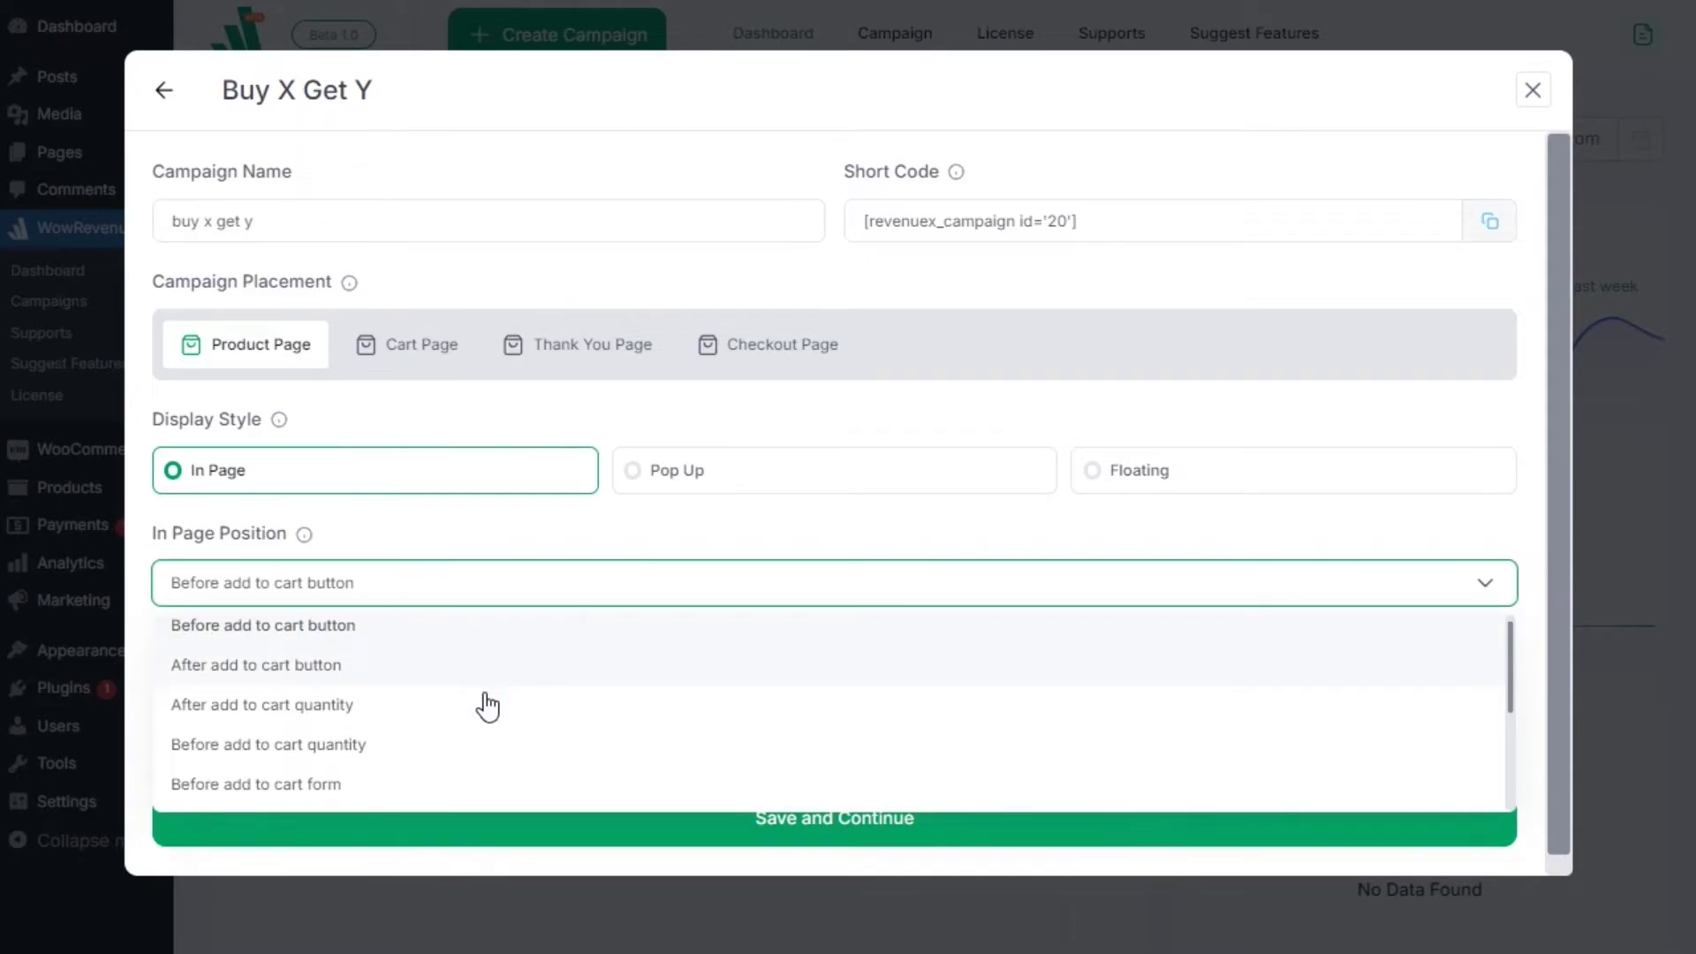
pyautogui.scroll(-3, 487, 707)
pyautogui.scroll(-1, 491, 733)
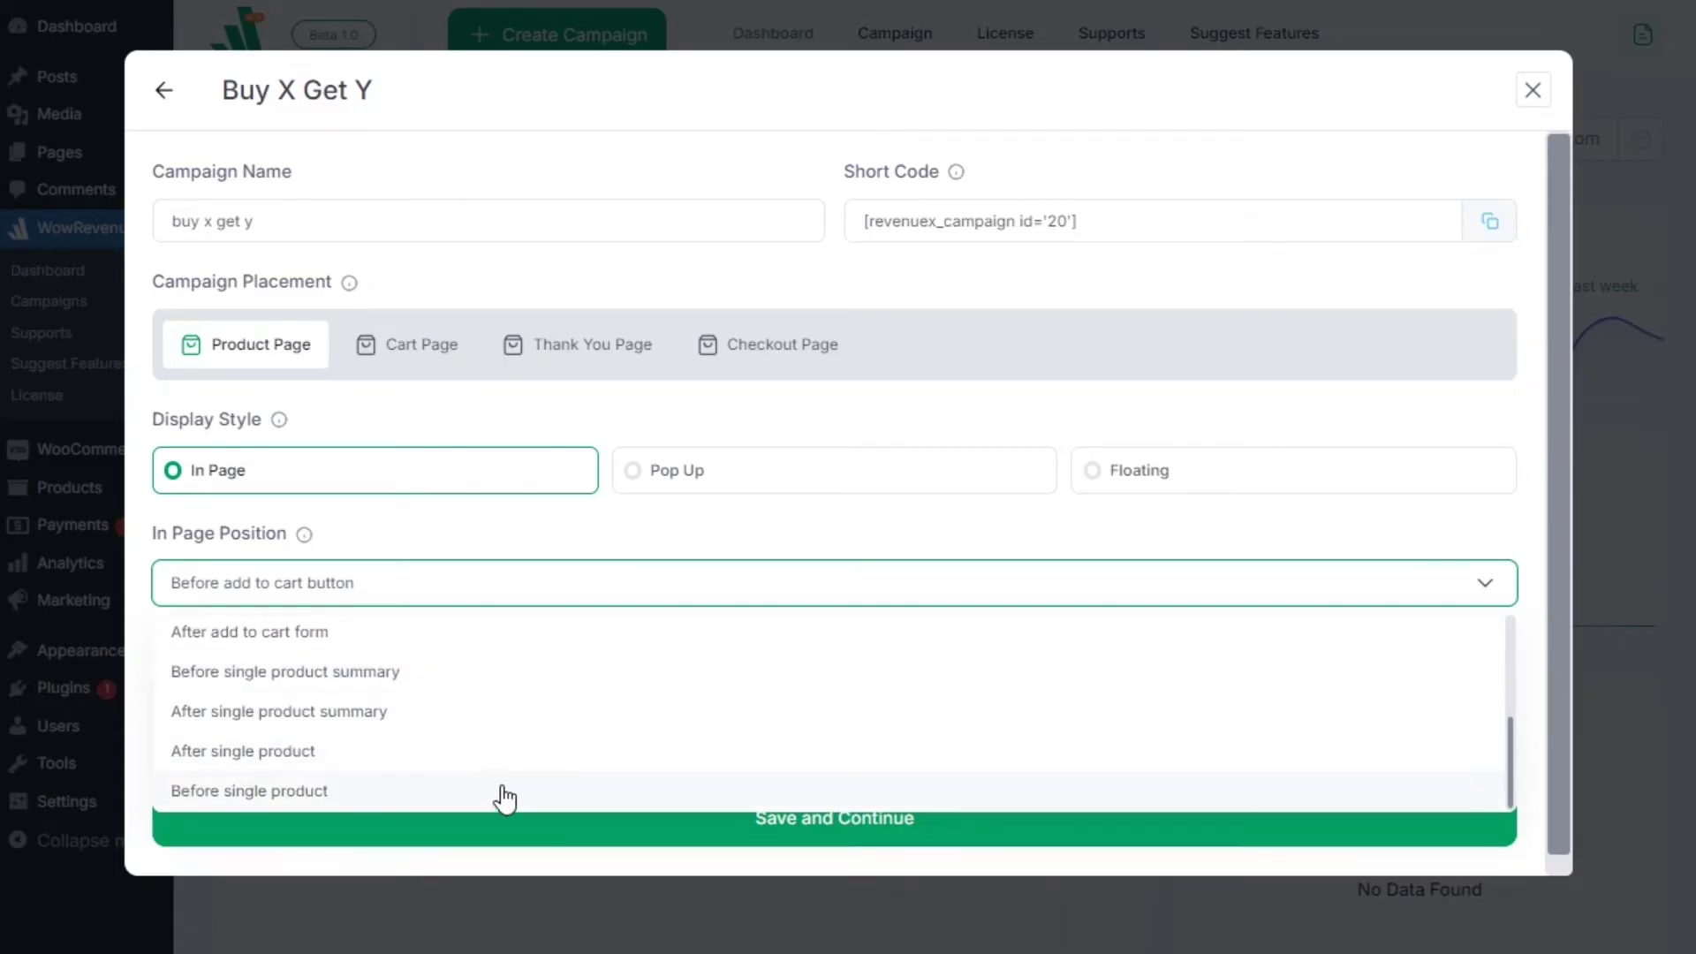
pyautogui.scroll(4, 504, 795)
pyautogui.scroll(1, 504, 794)
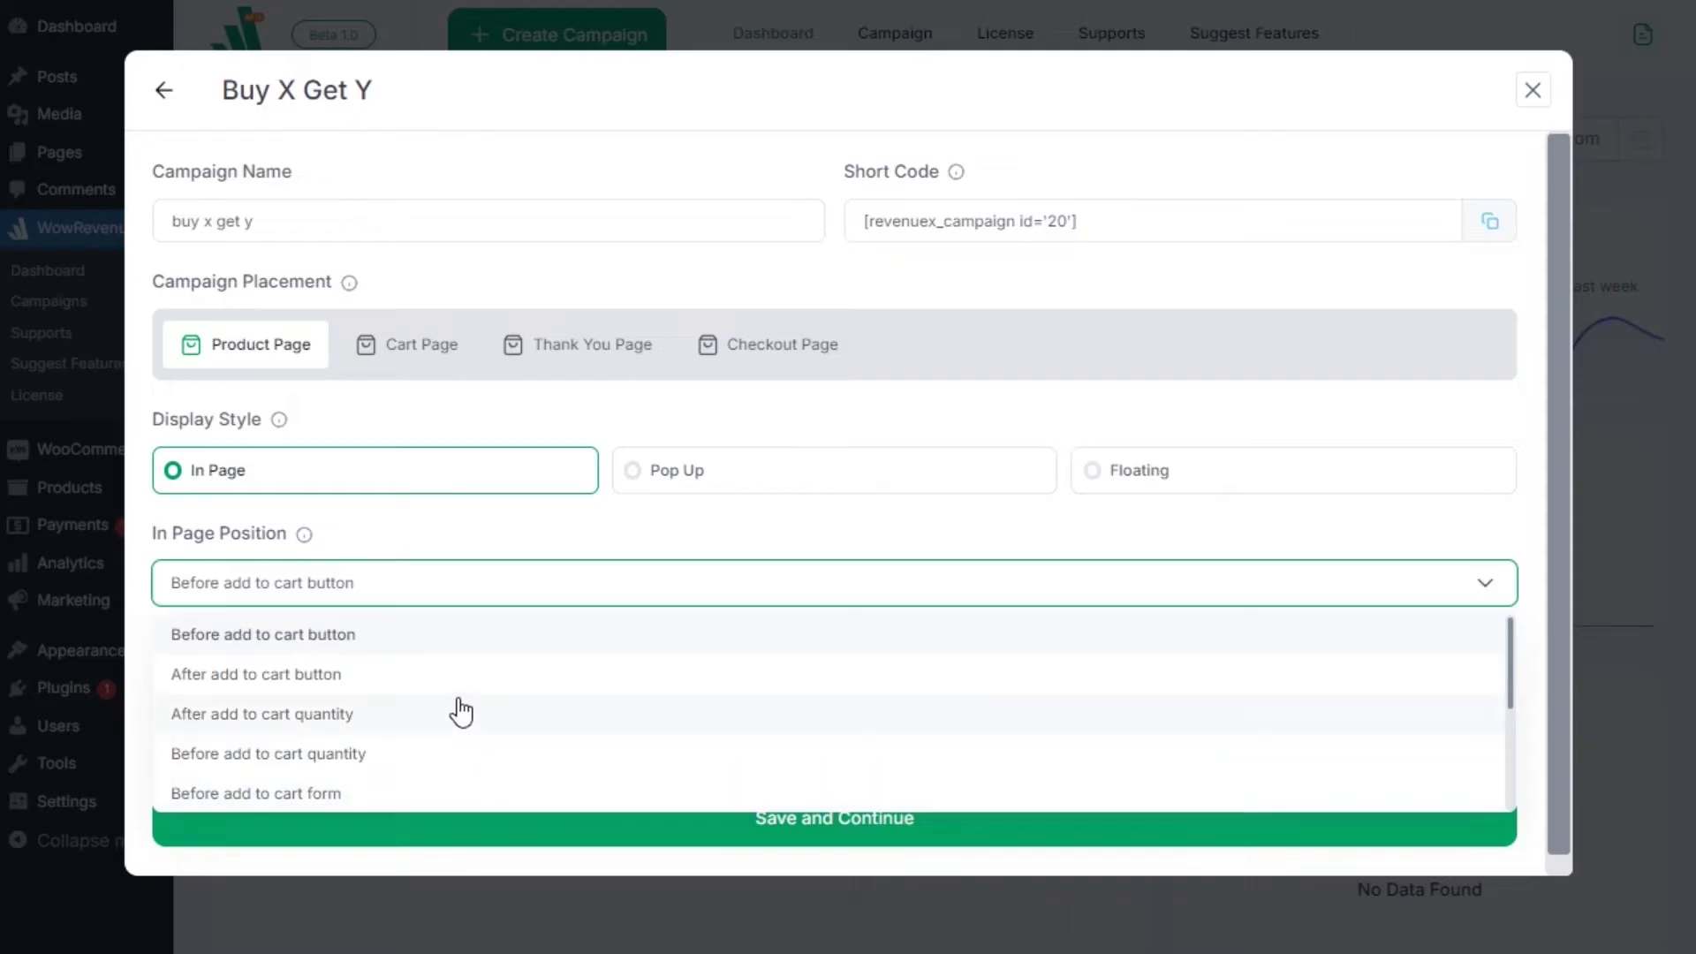
pyautogui.click(446, 673)
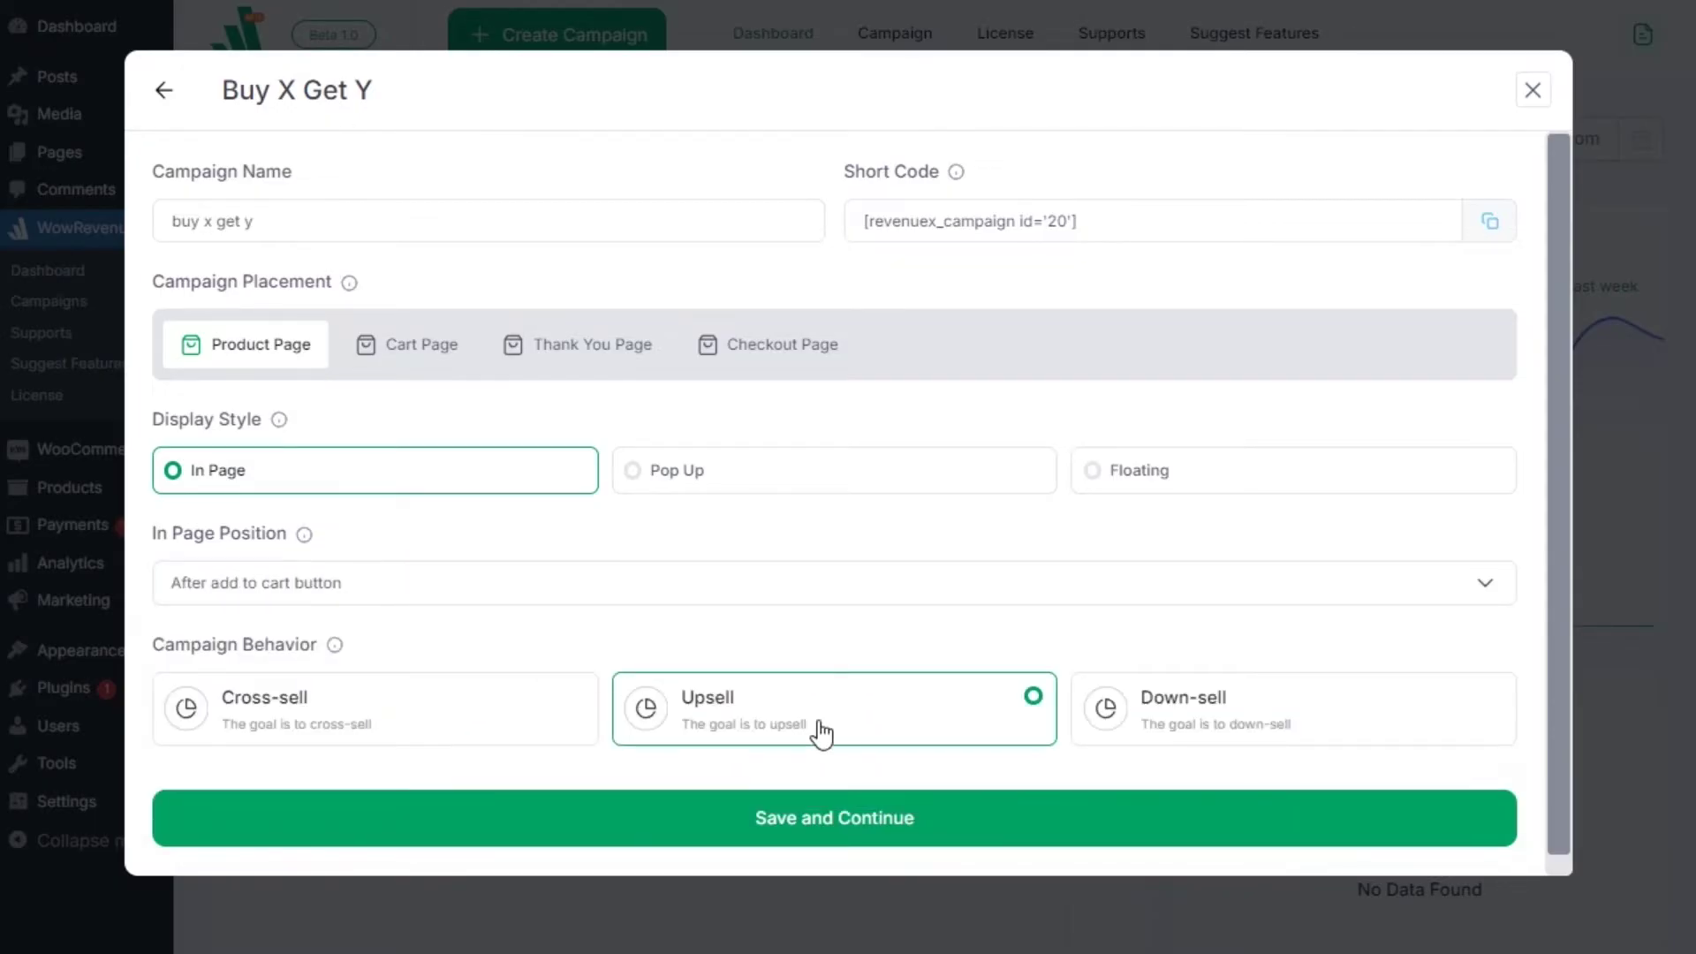
# Keep the Upsell behavior after trying Cross-sell and Down-sell, then save the basic settings.
pyautogui.click(568, 722)
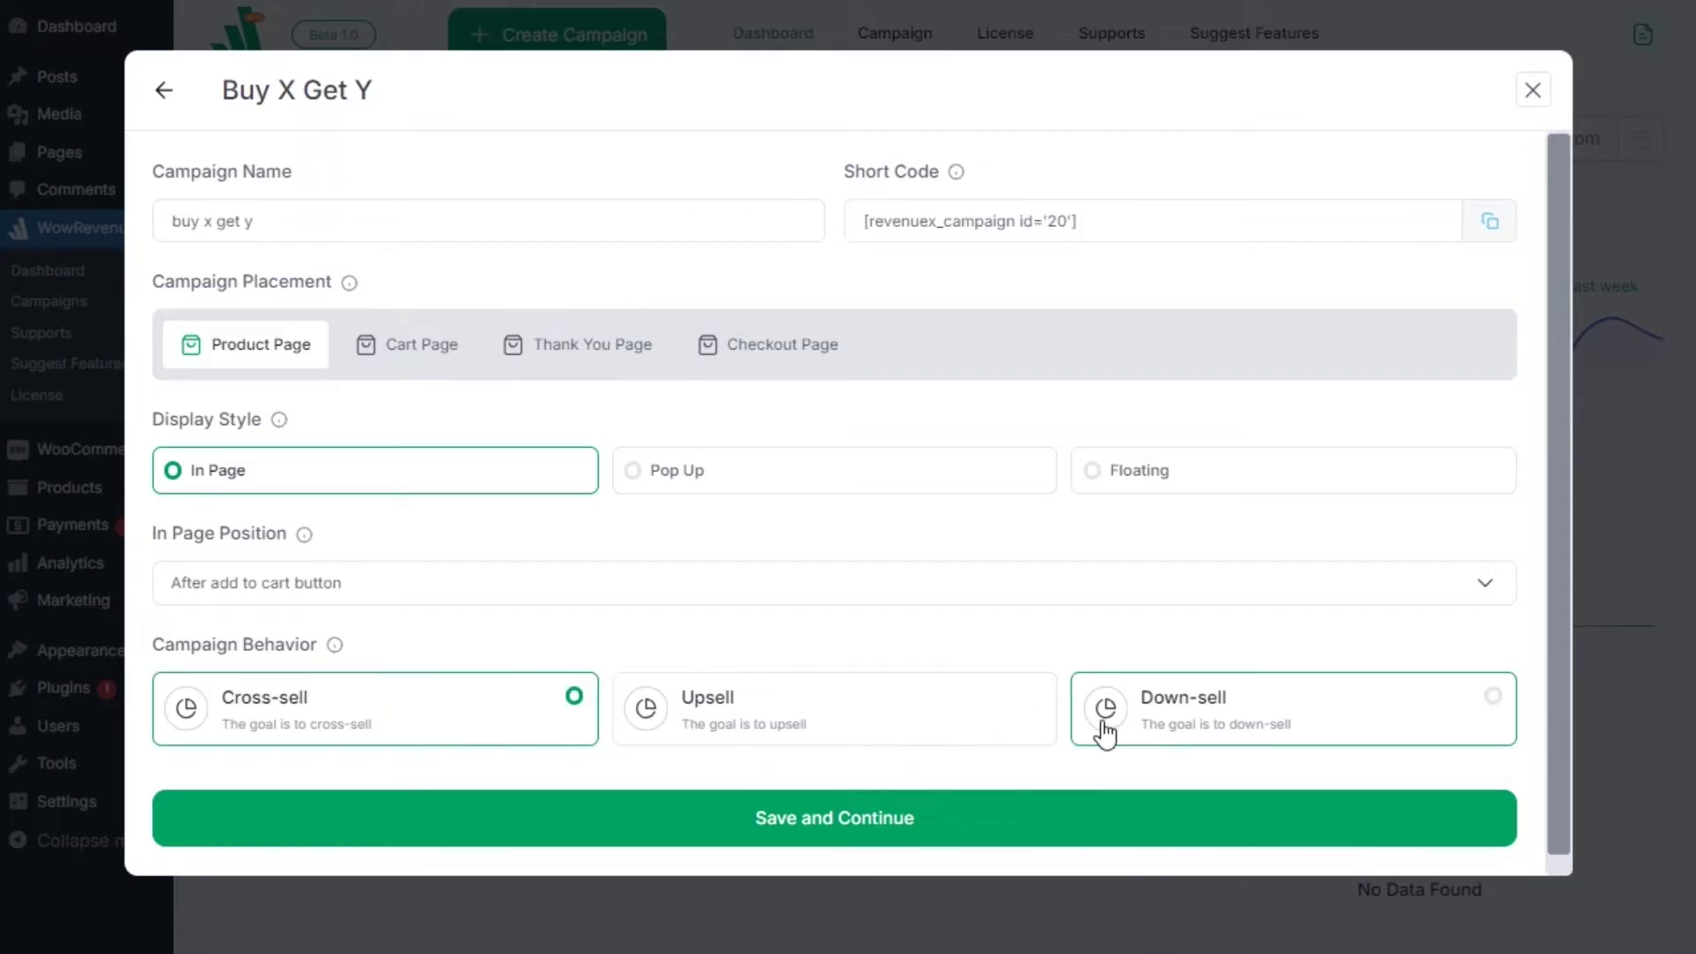
pyautogui.click(1144, 733)
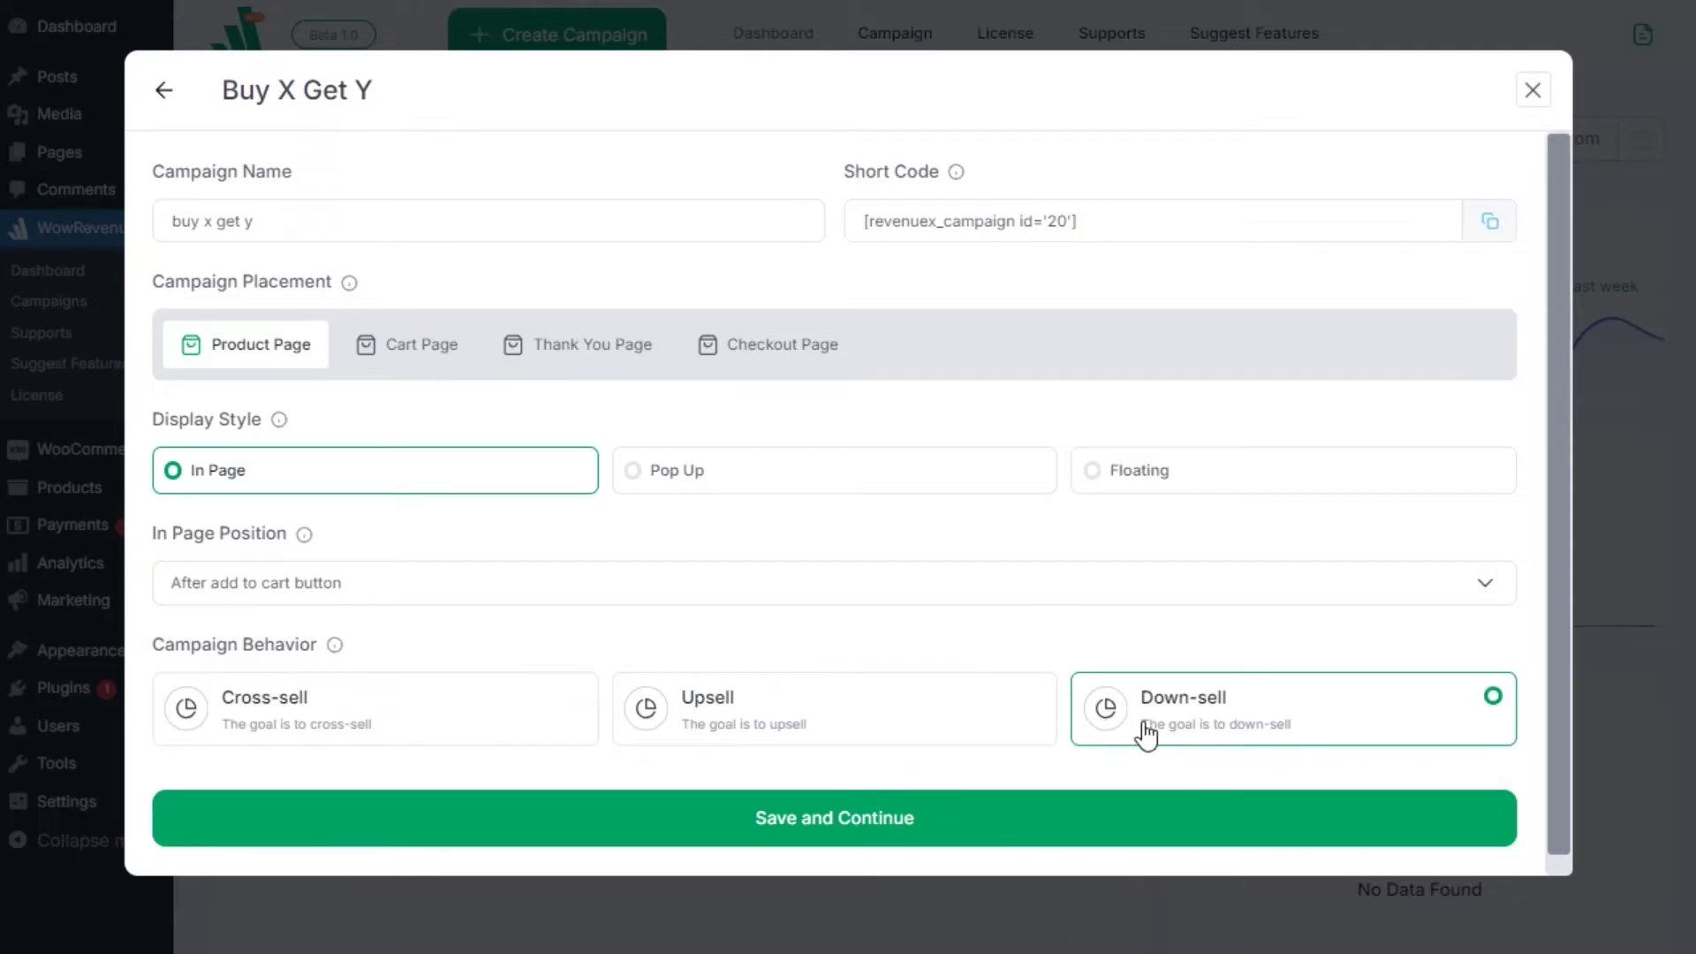
pyautogui.click(978, 724)
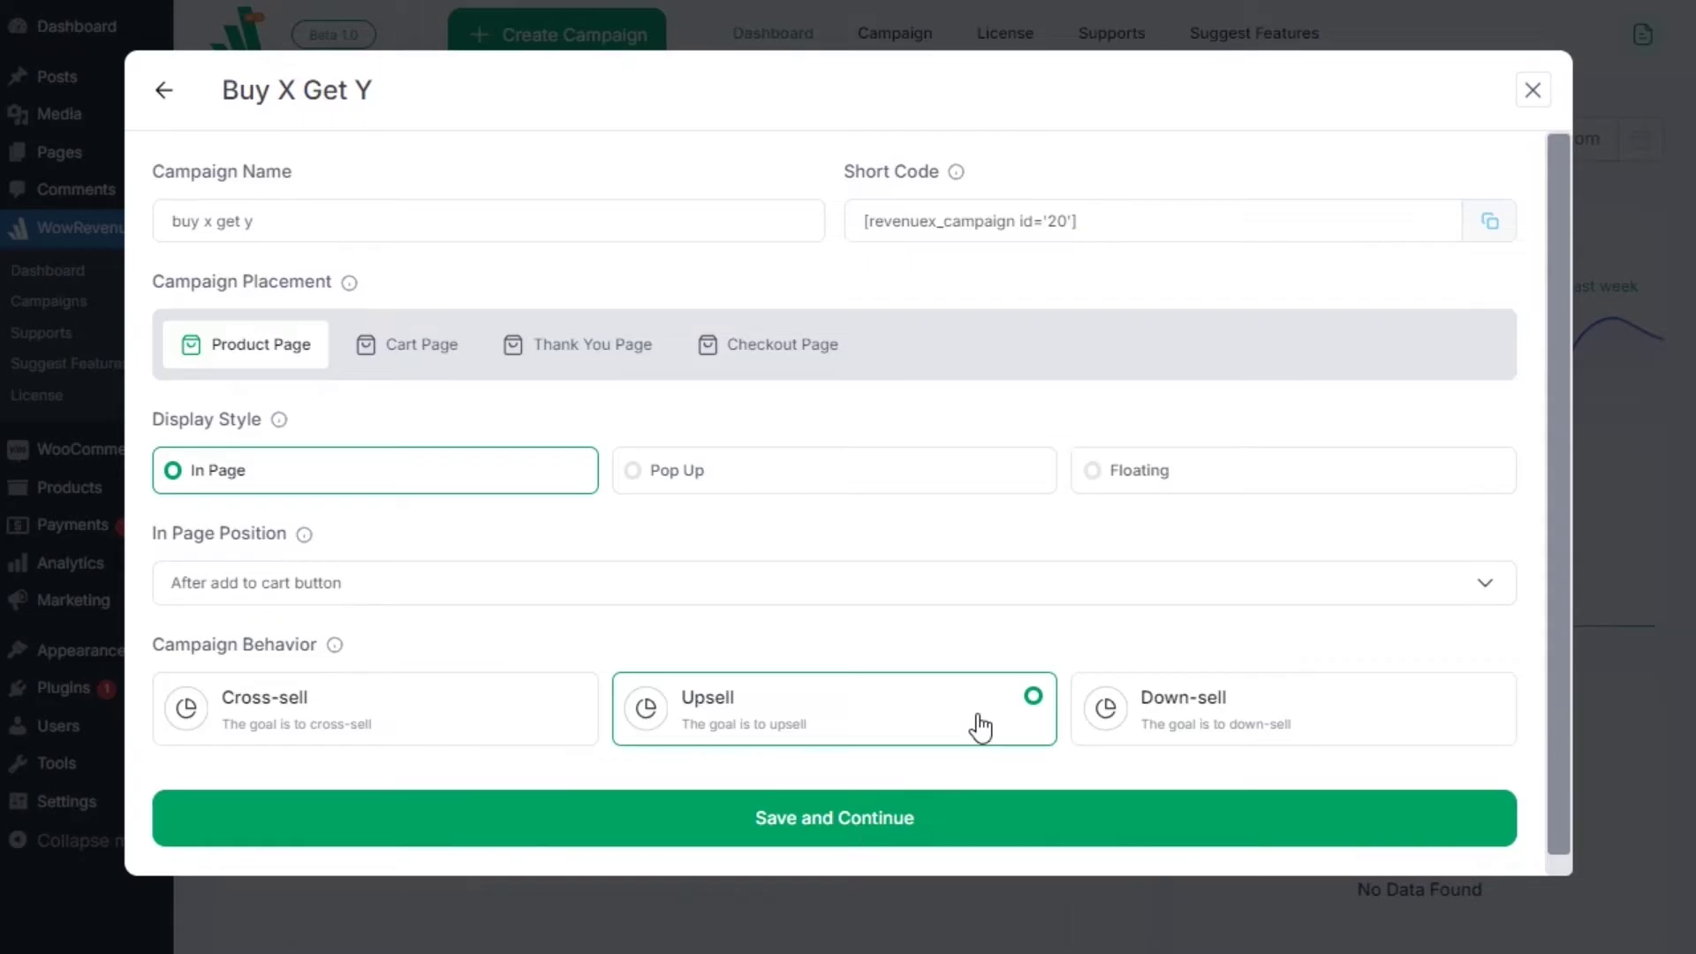
pyautogui.click(881, 835)
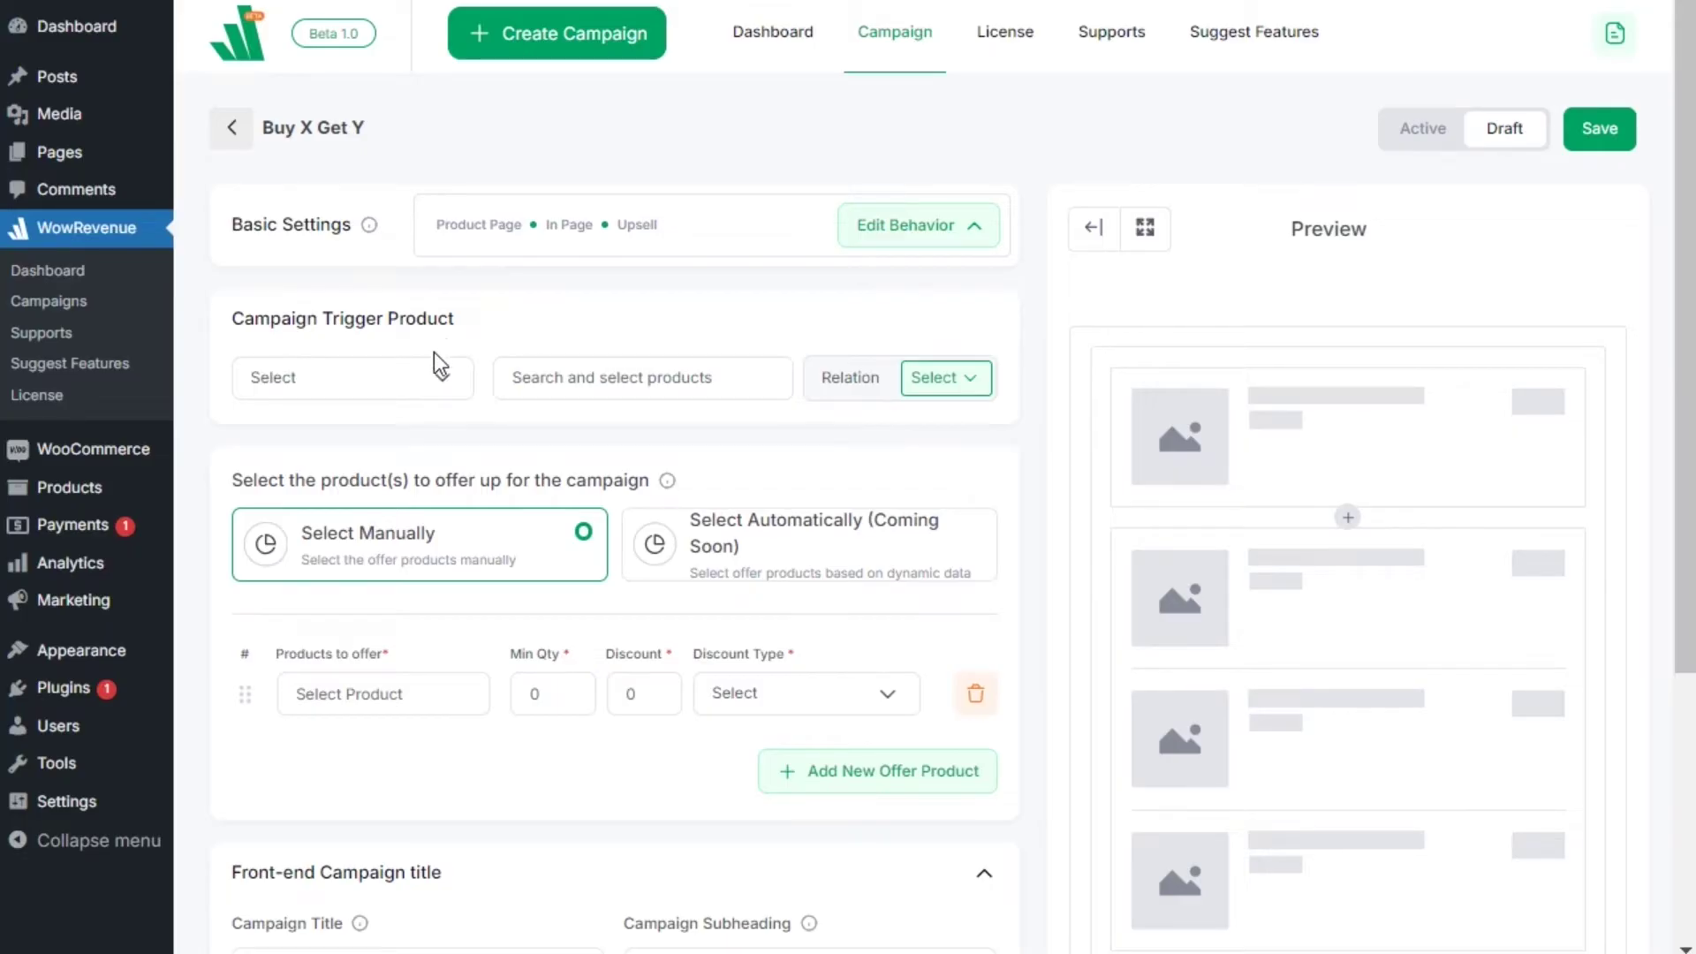
# Set the campaign trigger to Specific Product.
pyautogui.click(439, 378)
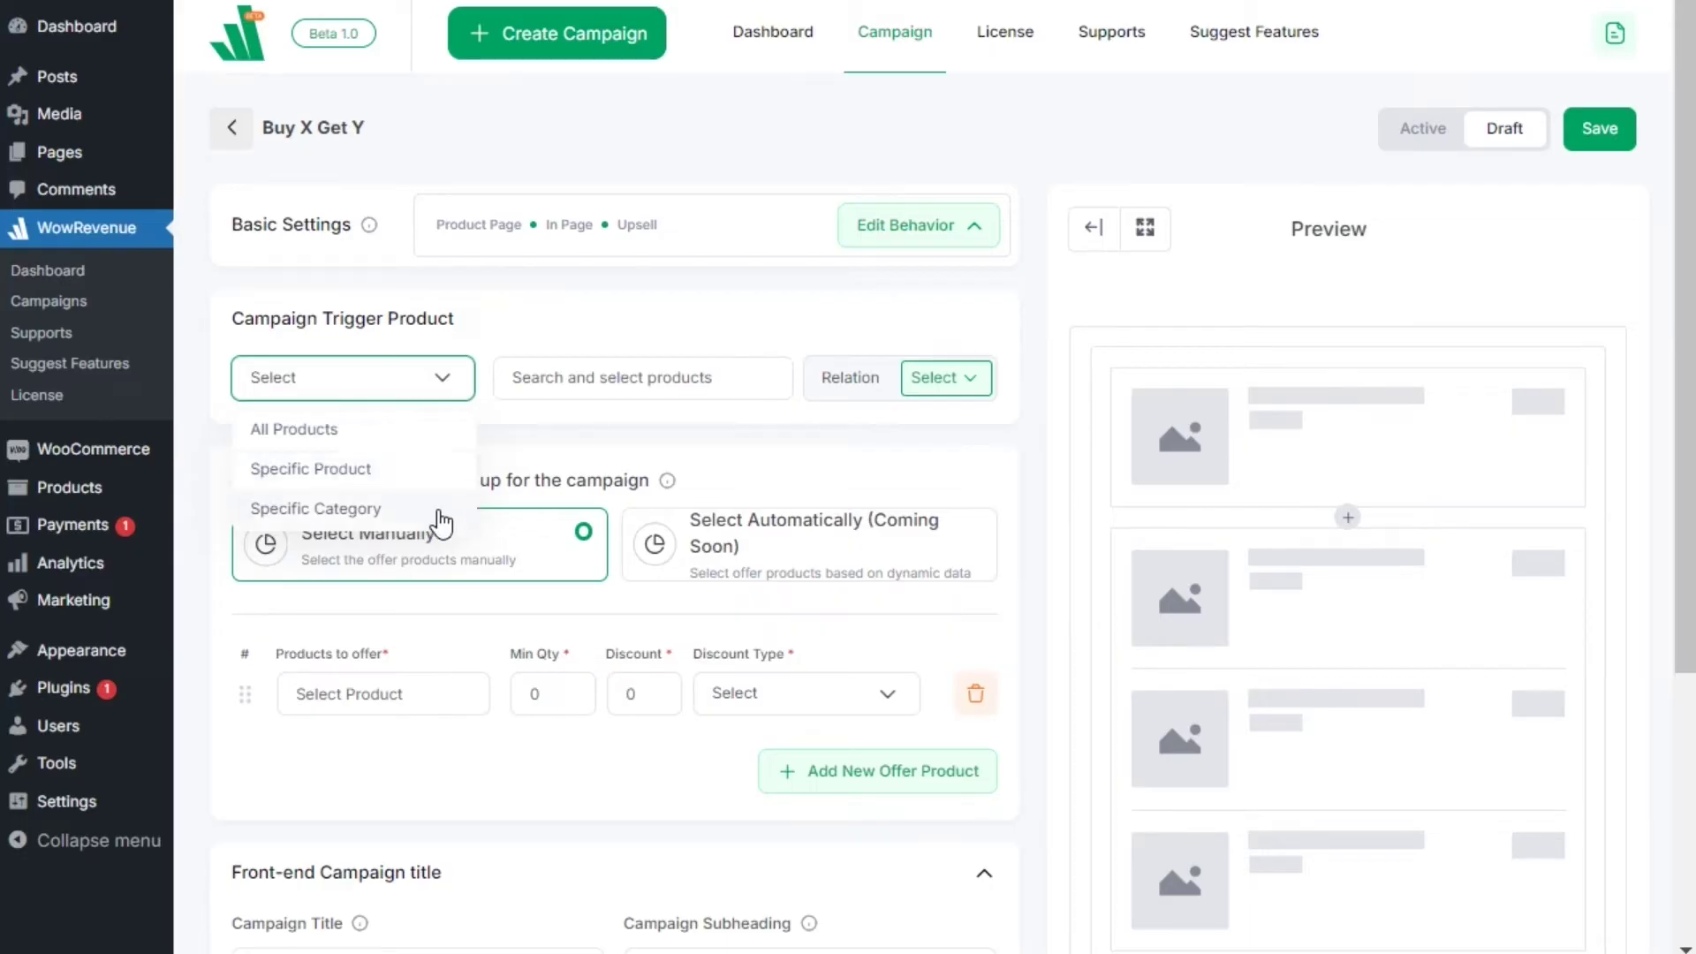
pyautogui.click(431, 471)
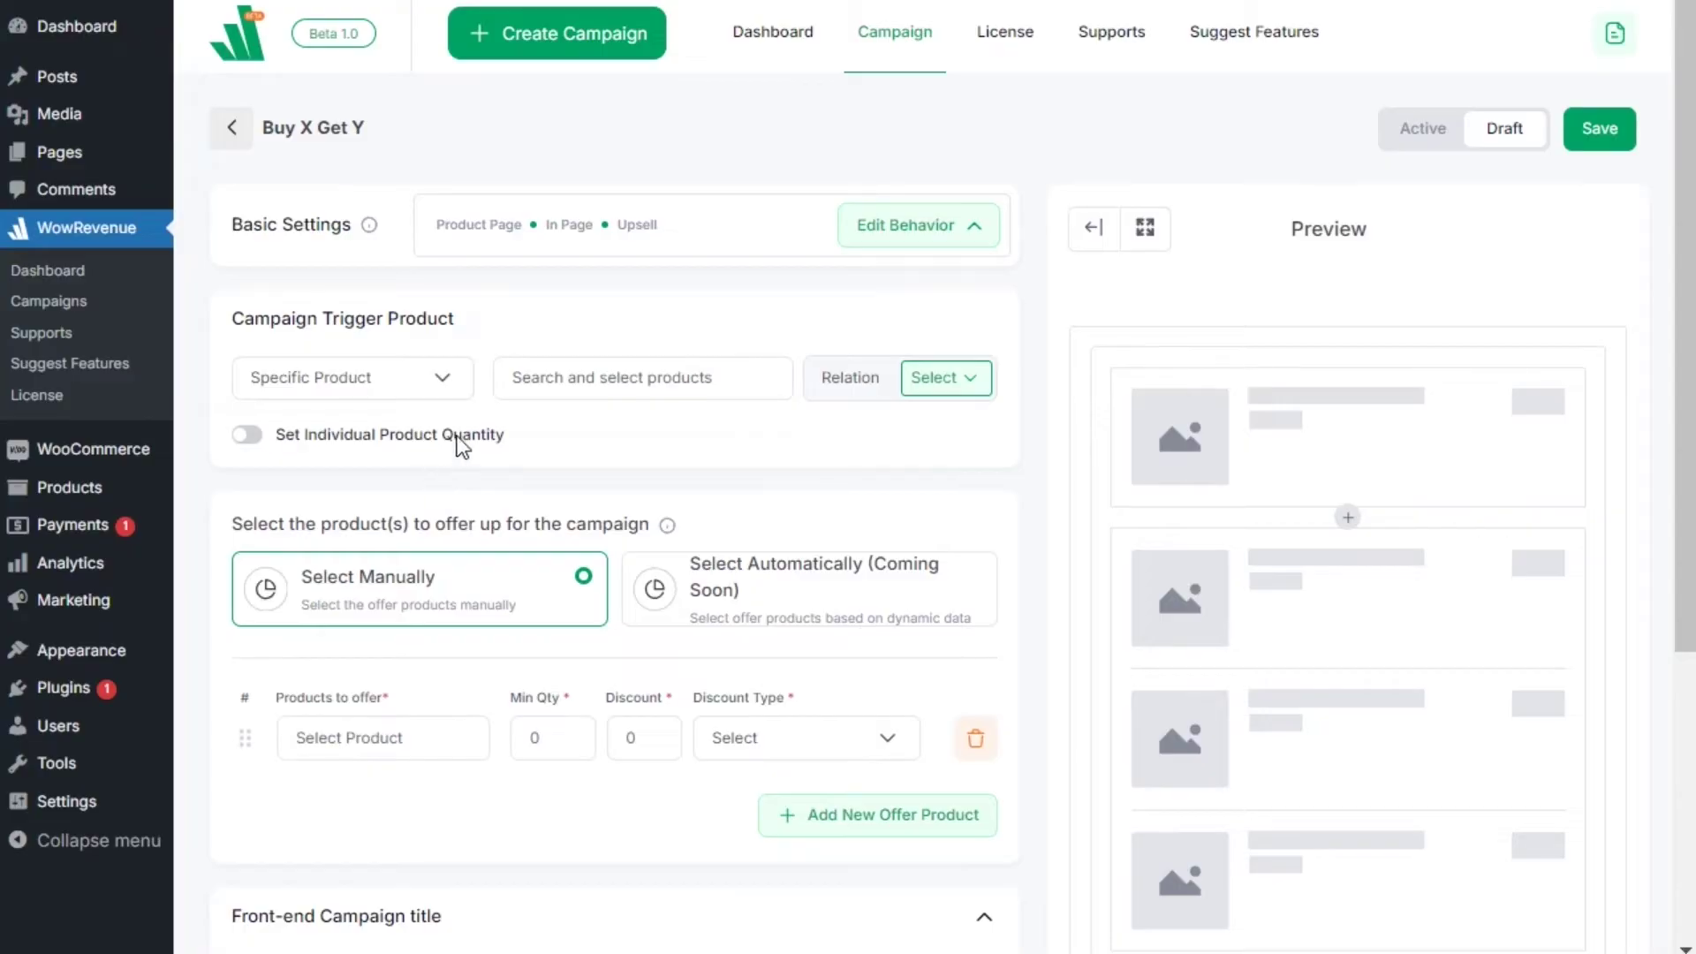
pyautogui.click(518, 394)
# Trigger on Trendy Red T-Shirt and Youaxon Ripped Jeans, requiring both with an AND relation.
pyautogui.write('Trendy Red')
pyautogui.click(344, 499)
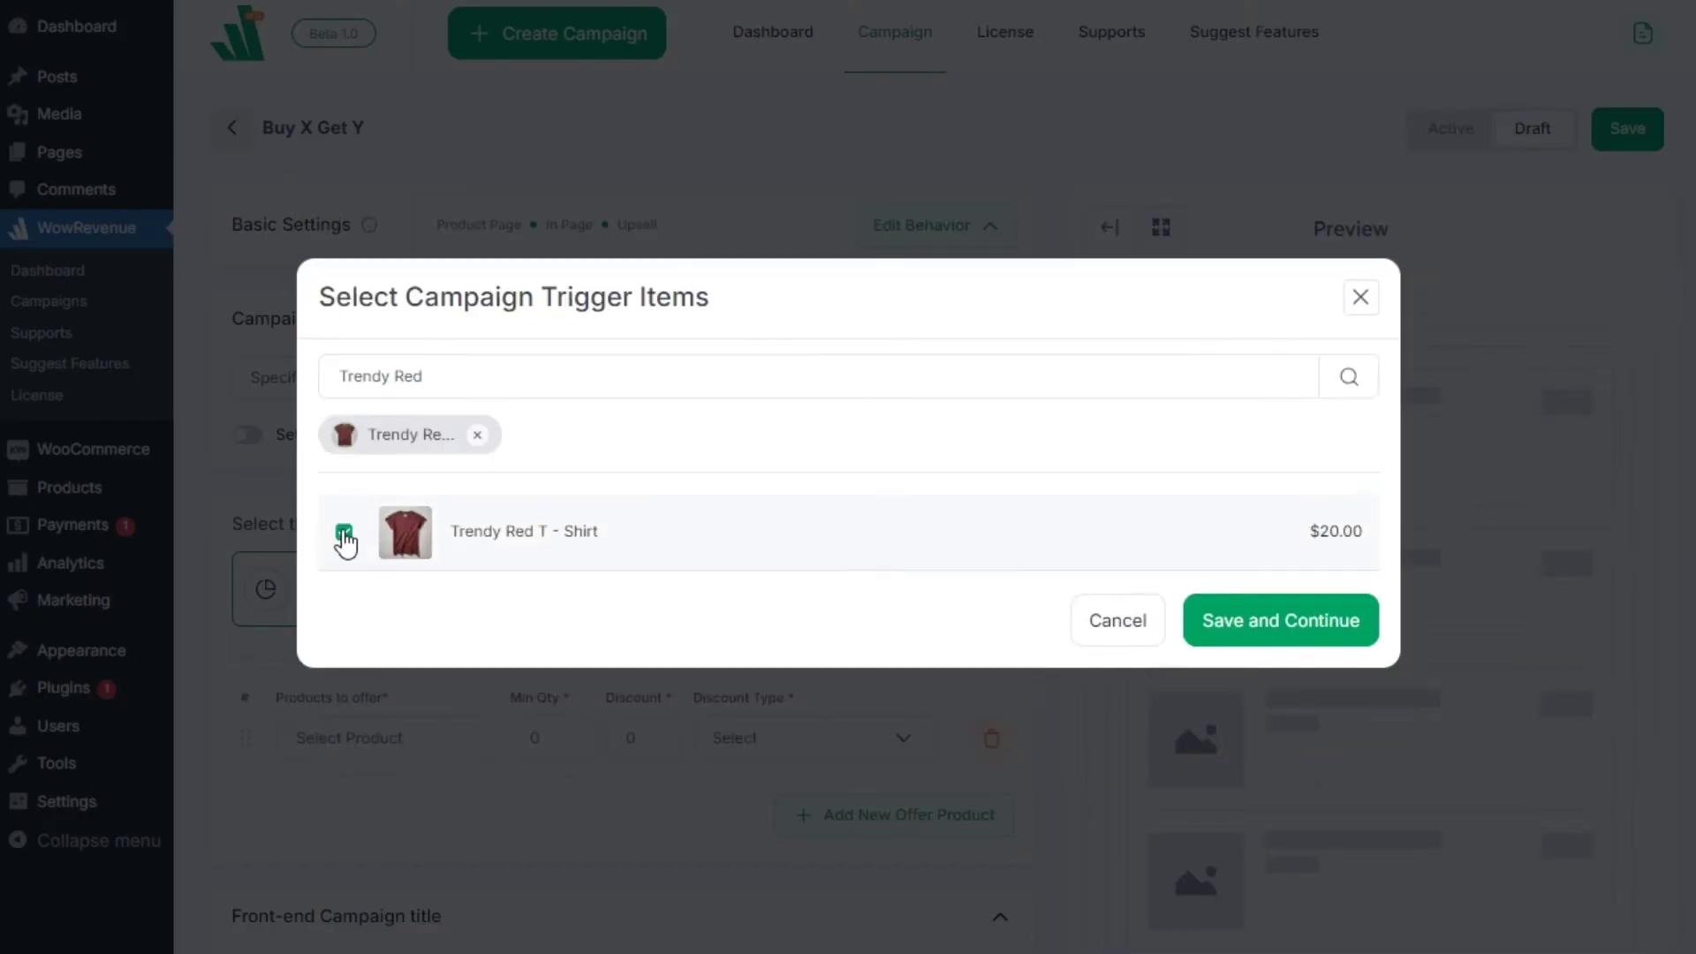
pyautogui.tripleClick(400, 380)
pyautogui.write('Youaxon Ripped Jeans')
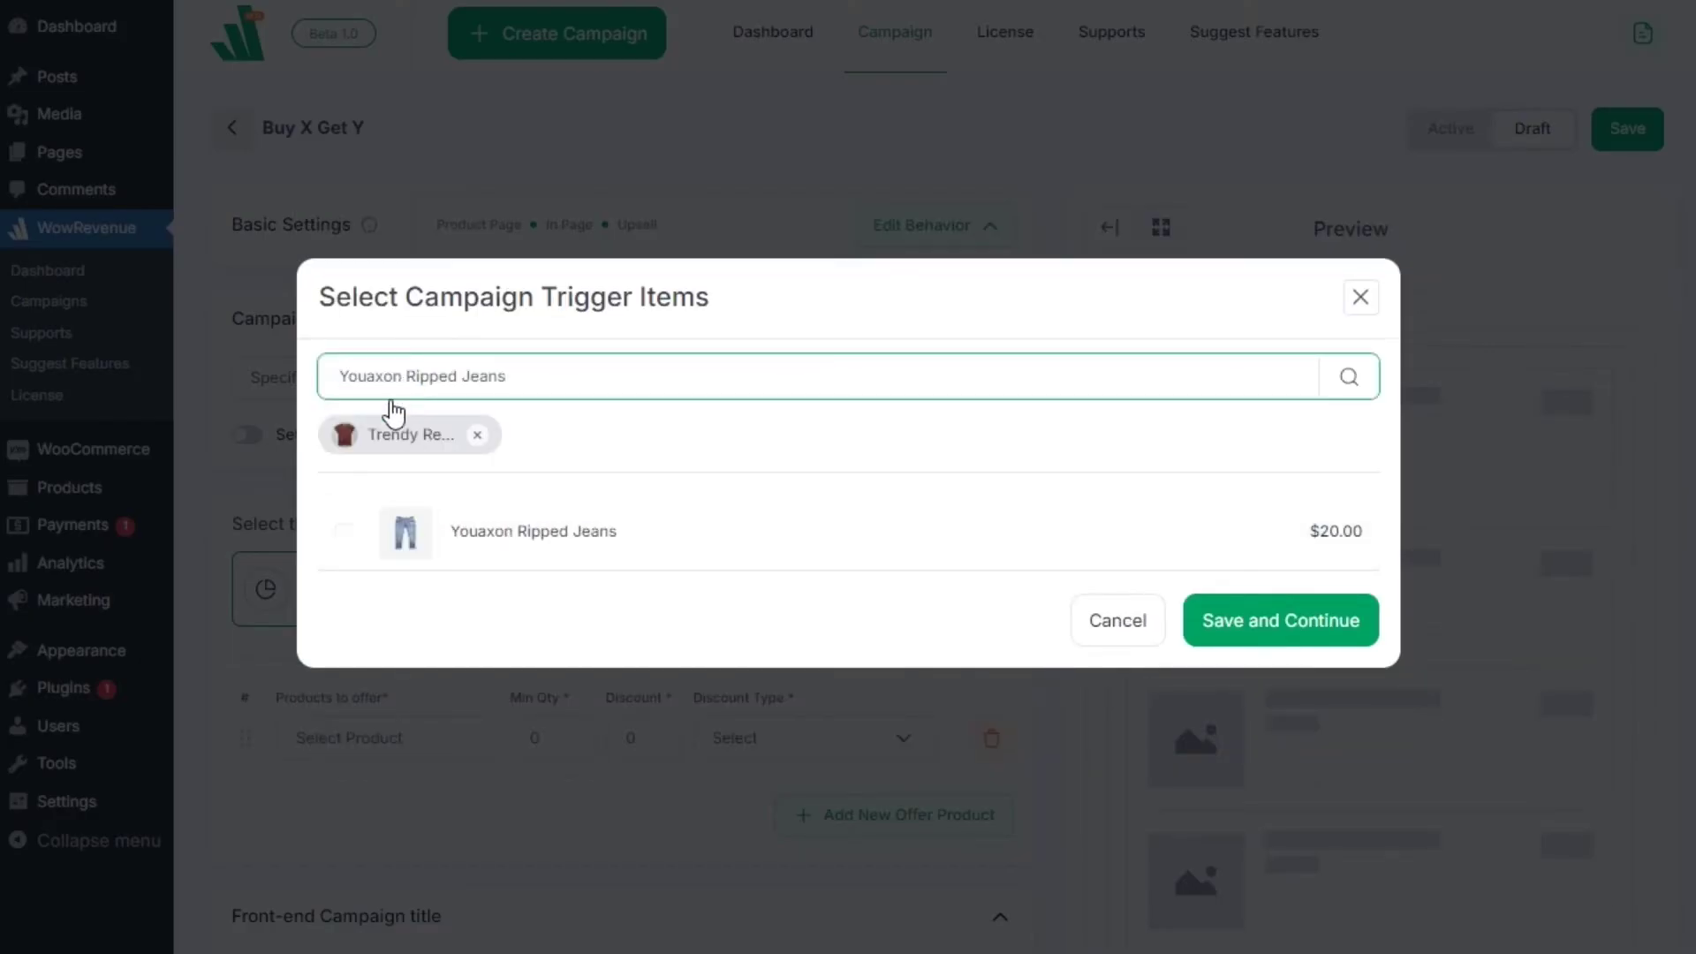
pyautogui.click(345, 532)
pyautogui.click(1304, 641)
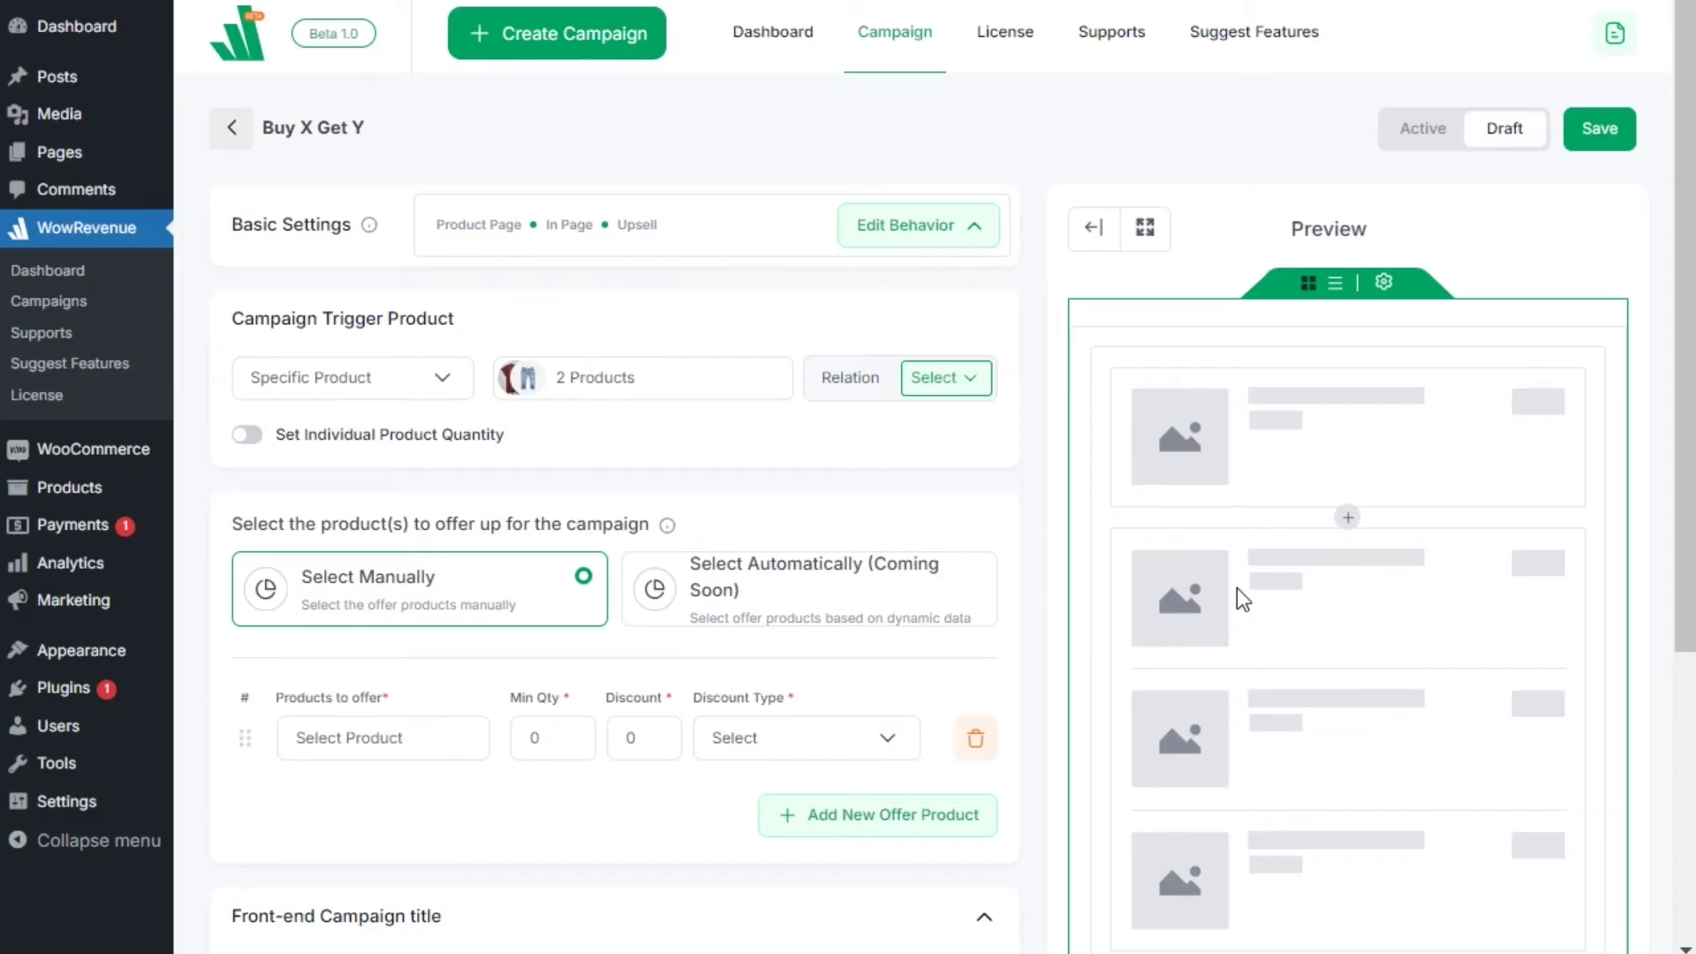
pyautogui.click(973, 386)
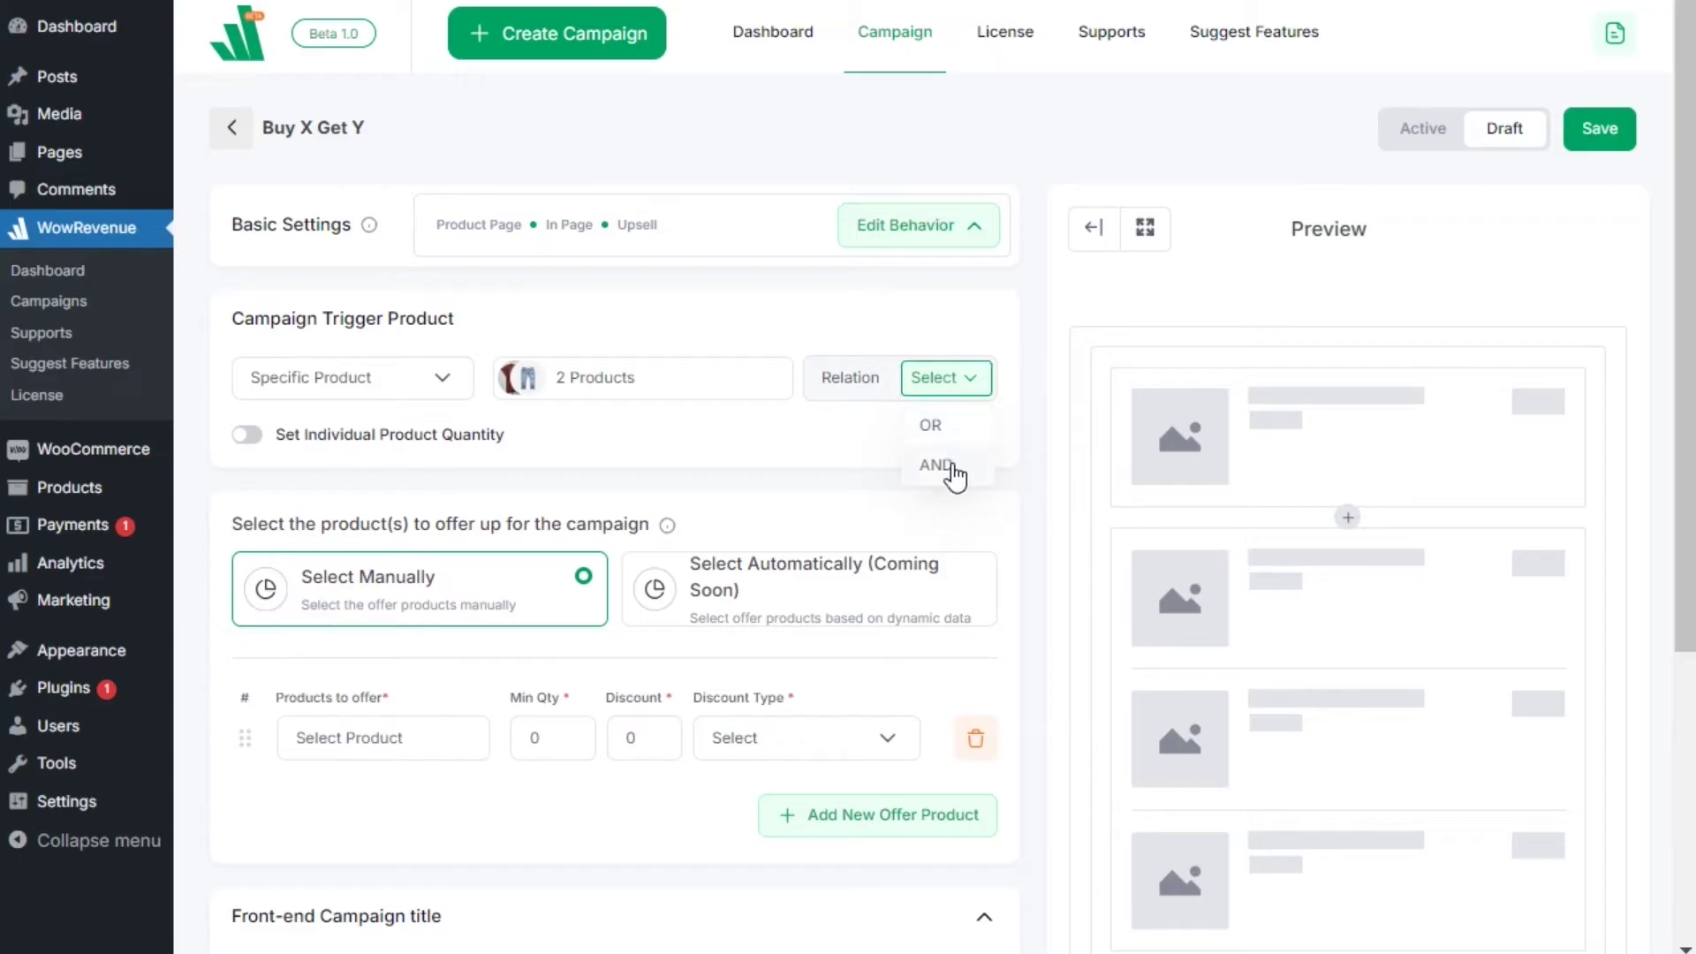
pyautogui.click(948, 468)
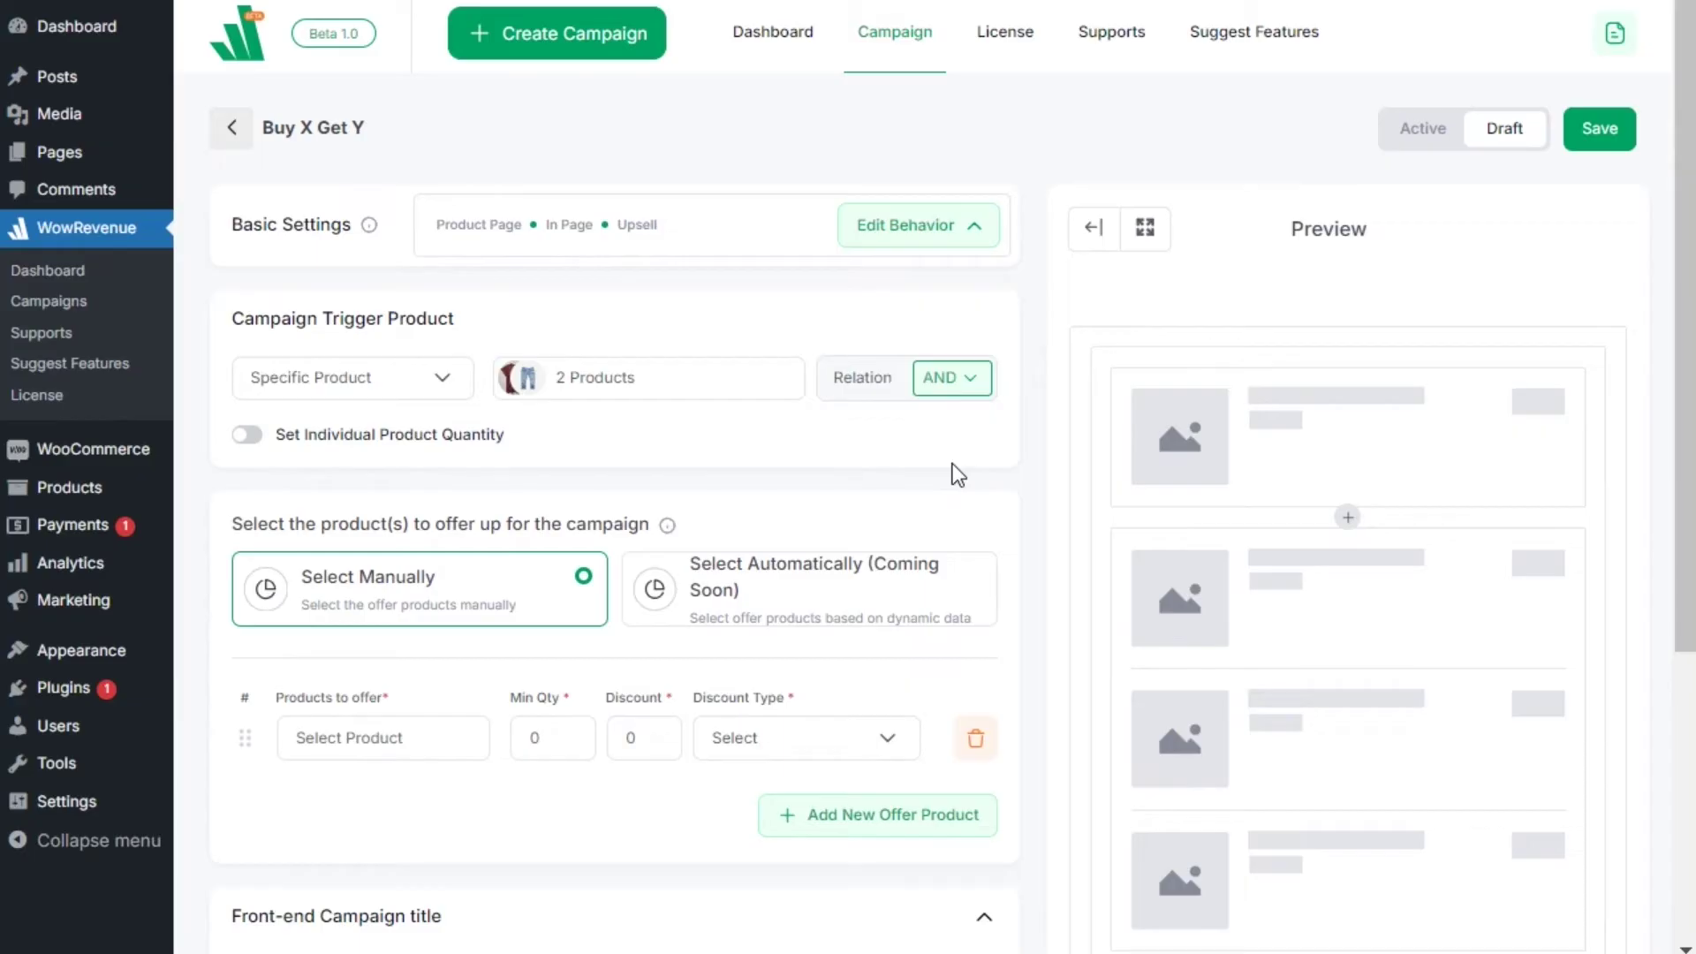
# Choose Sunglass Paradise as the offered product.
pyautogui.scroll(-3, 957, 474)
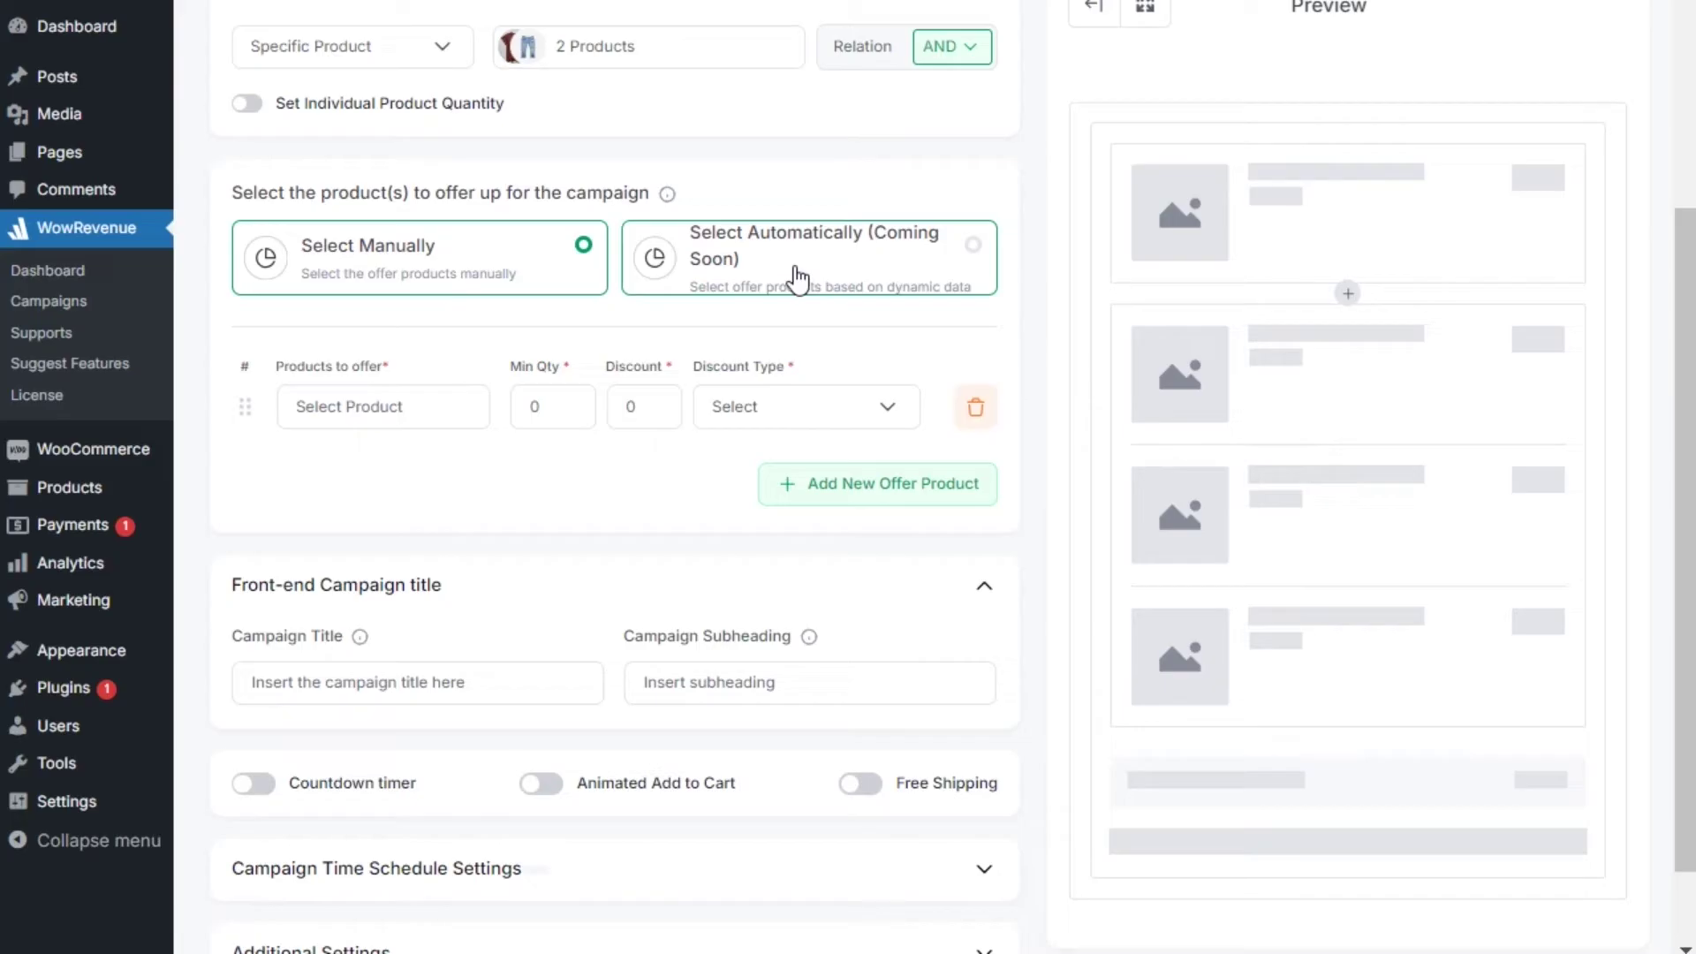
pyautogui.click(439, 409)
pyautogui.click(534, 315)
pyautogui.write('Sunglass Paradise')
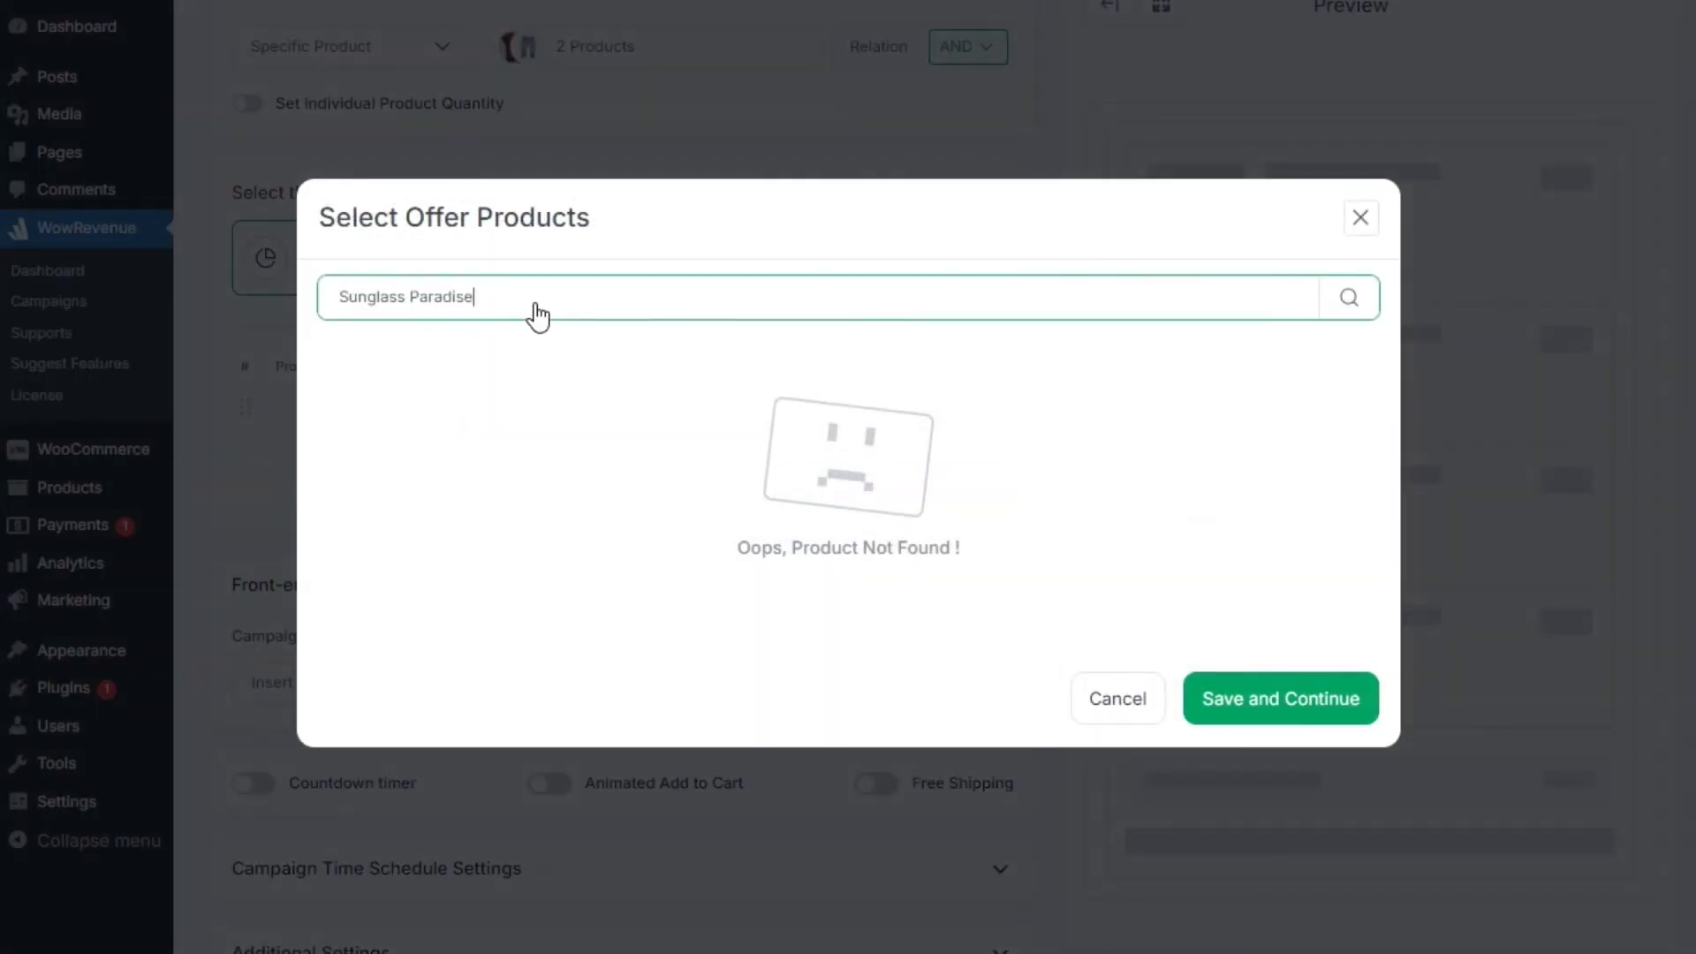
pyautogui.click(344, 495)
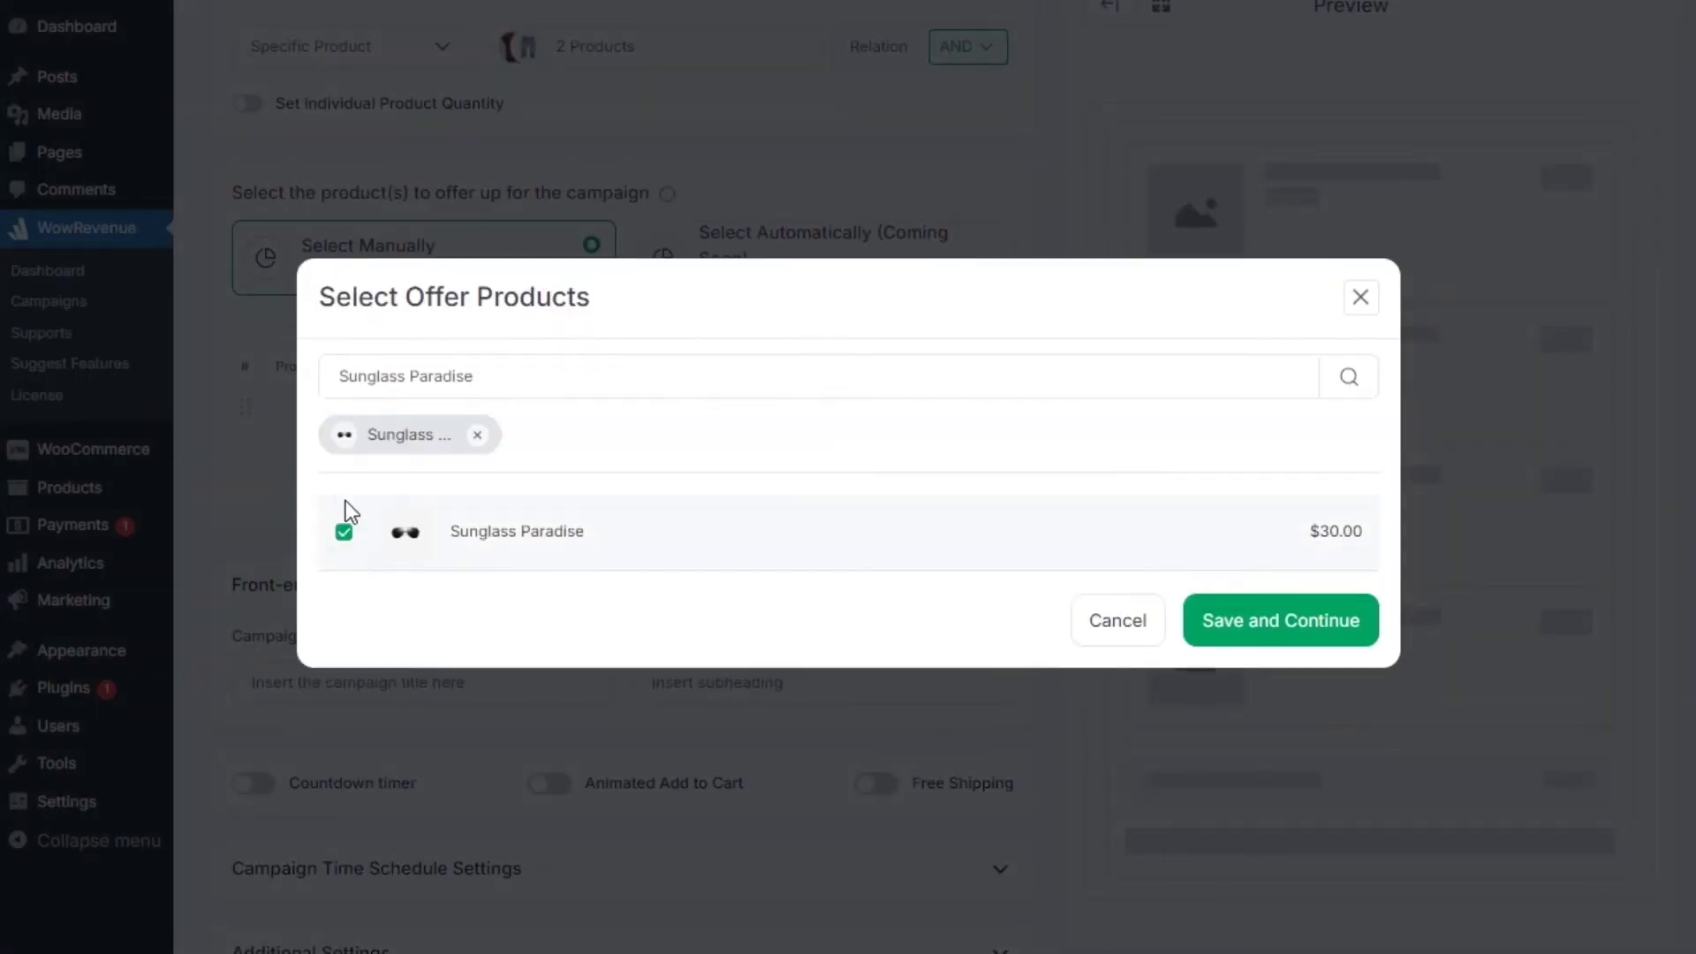
pyautogui.click(1253, 622)
# Set the offer's minimum quantity to 1 and its discount type to Free.
pyautogui.click(556, 409)
pyautogui.write('1')
pyautogui.click(761, 424)
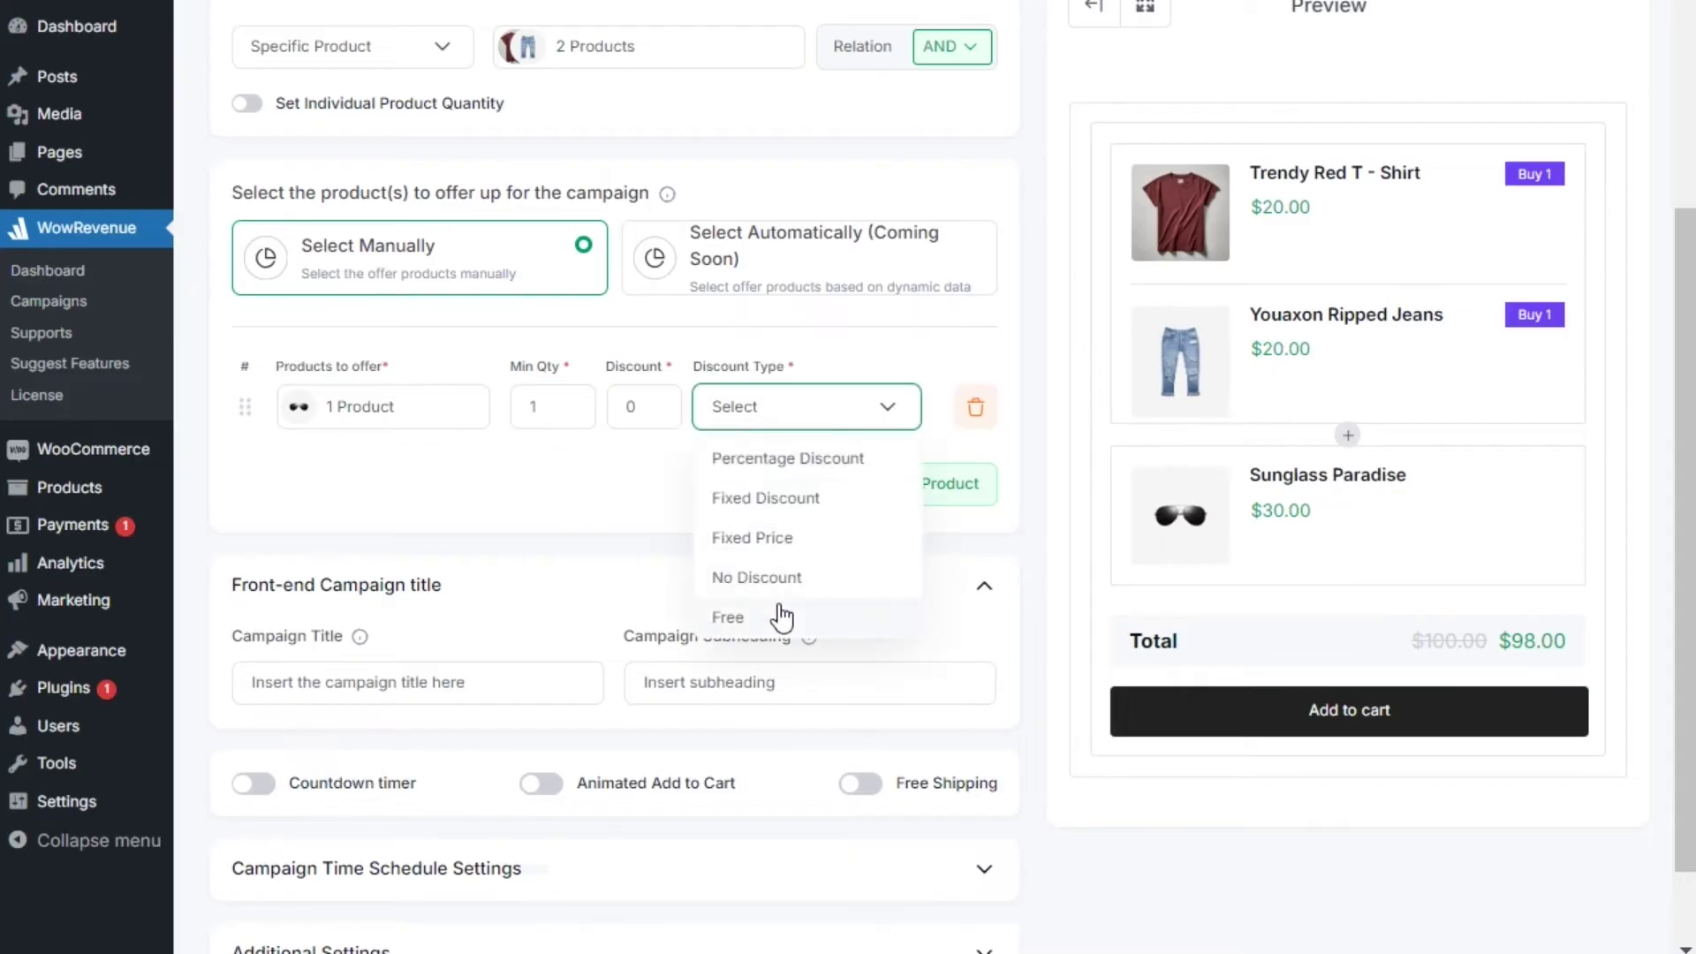
pyautogui.click(781, 619)
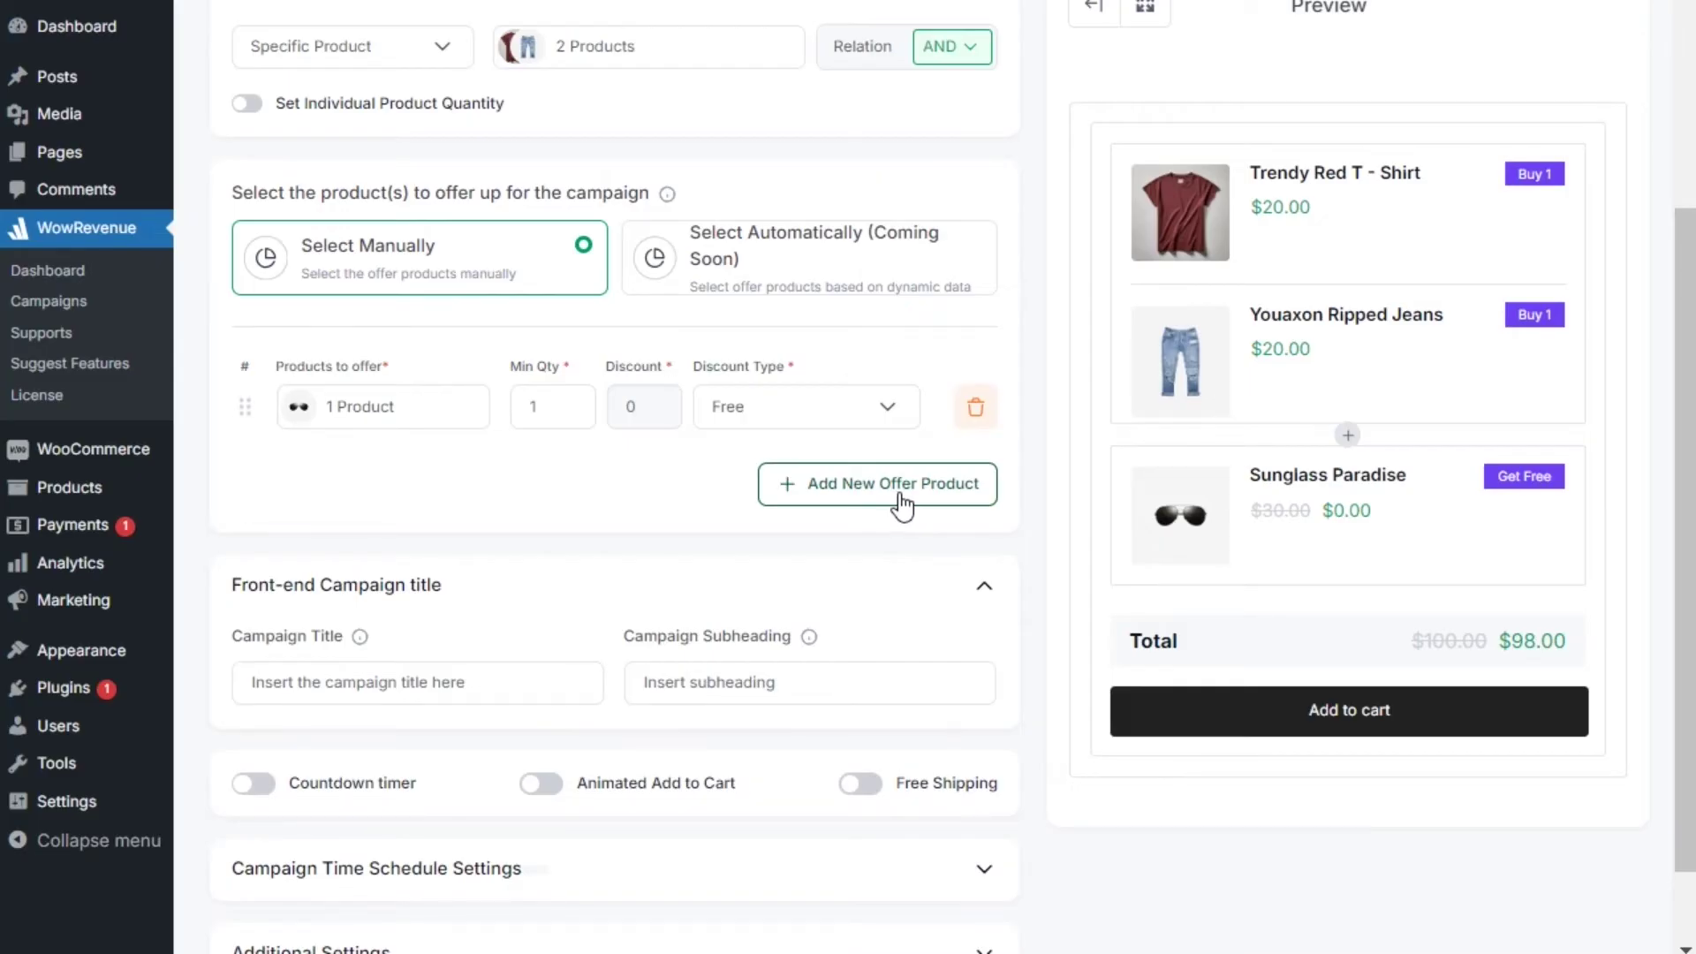
# Title the campaign 'Buy X and Get Y Free!' with subheading 'Double the Value, Double the Fun'.
pyautogui.click(549, 678)
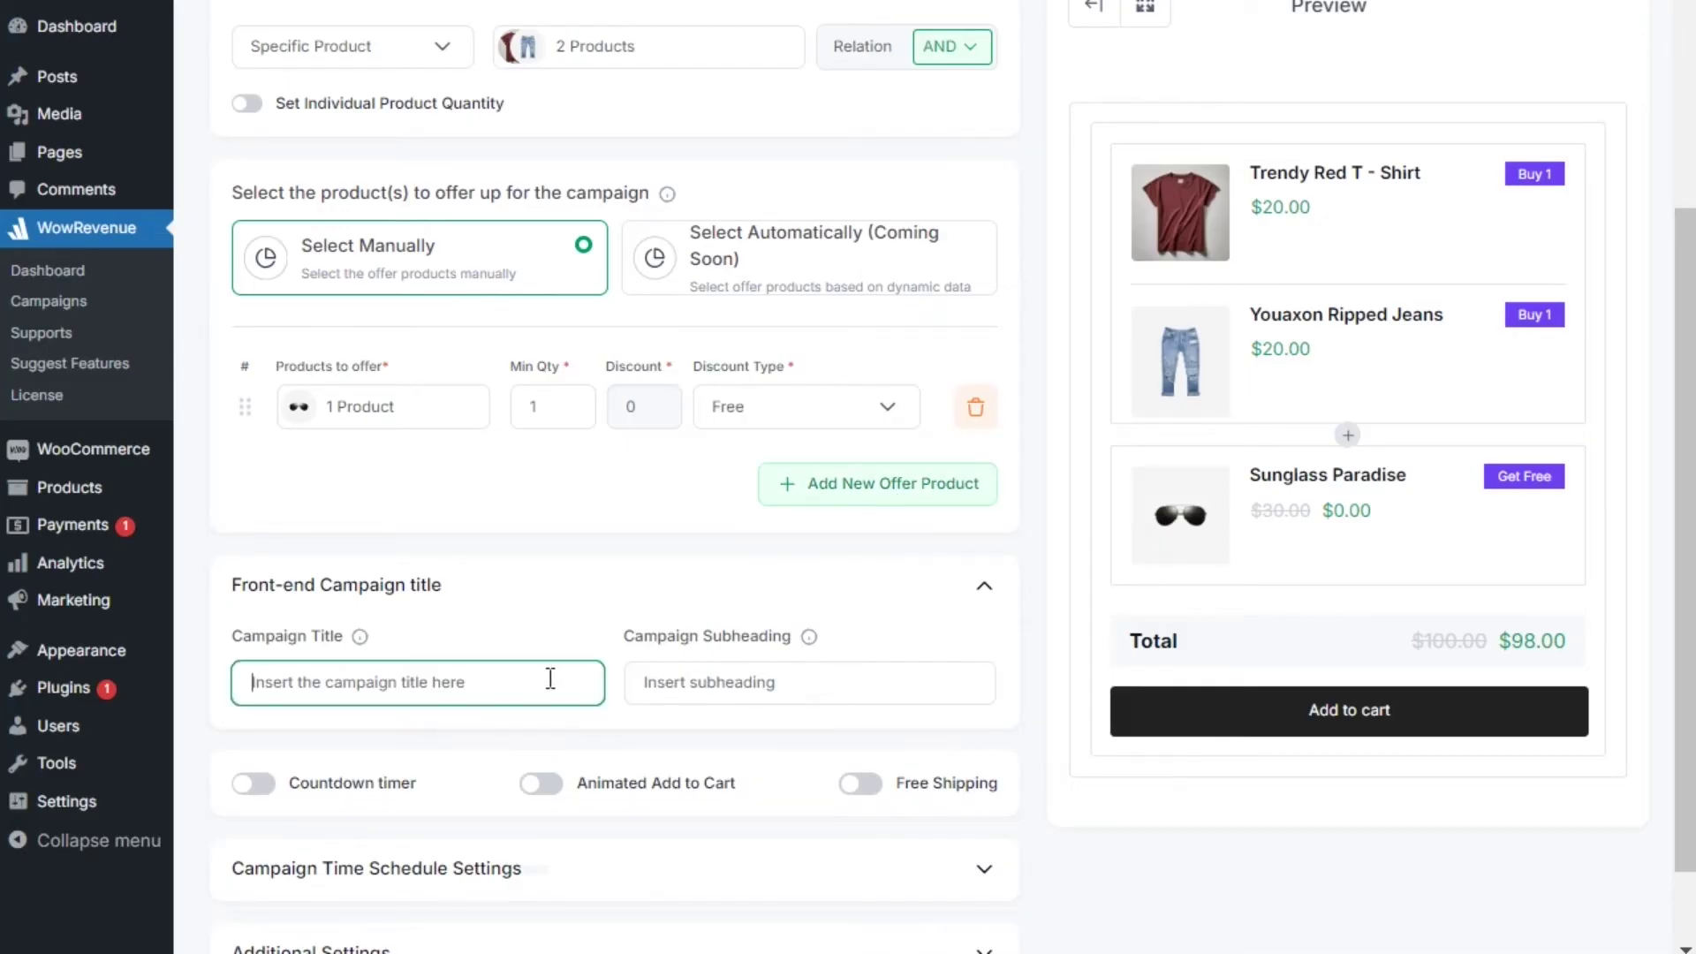
pyautogui.write('Buy X and Get Y Free!')
pyautogui.click(698, 685)
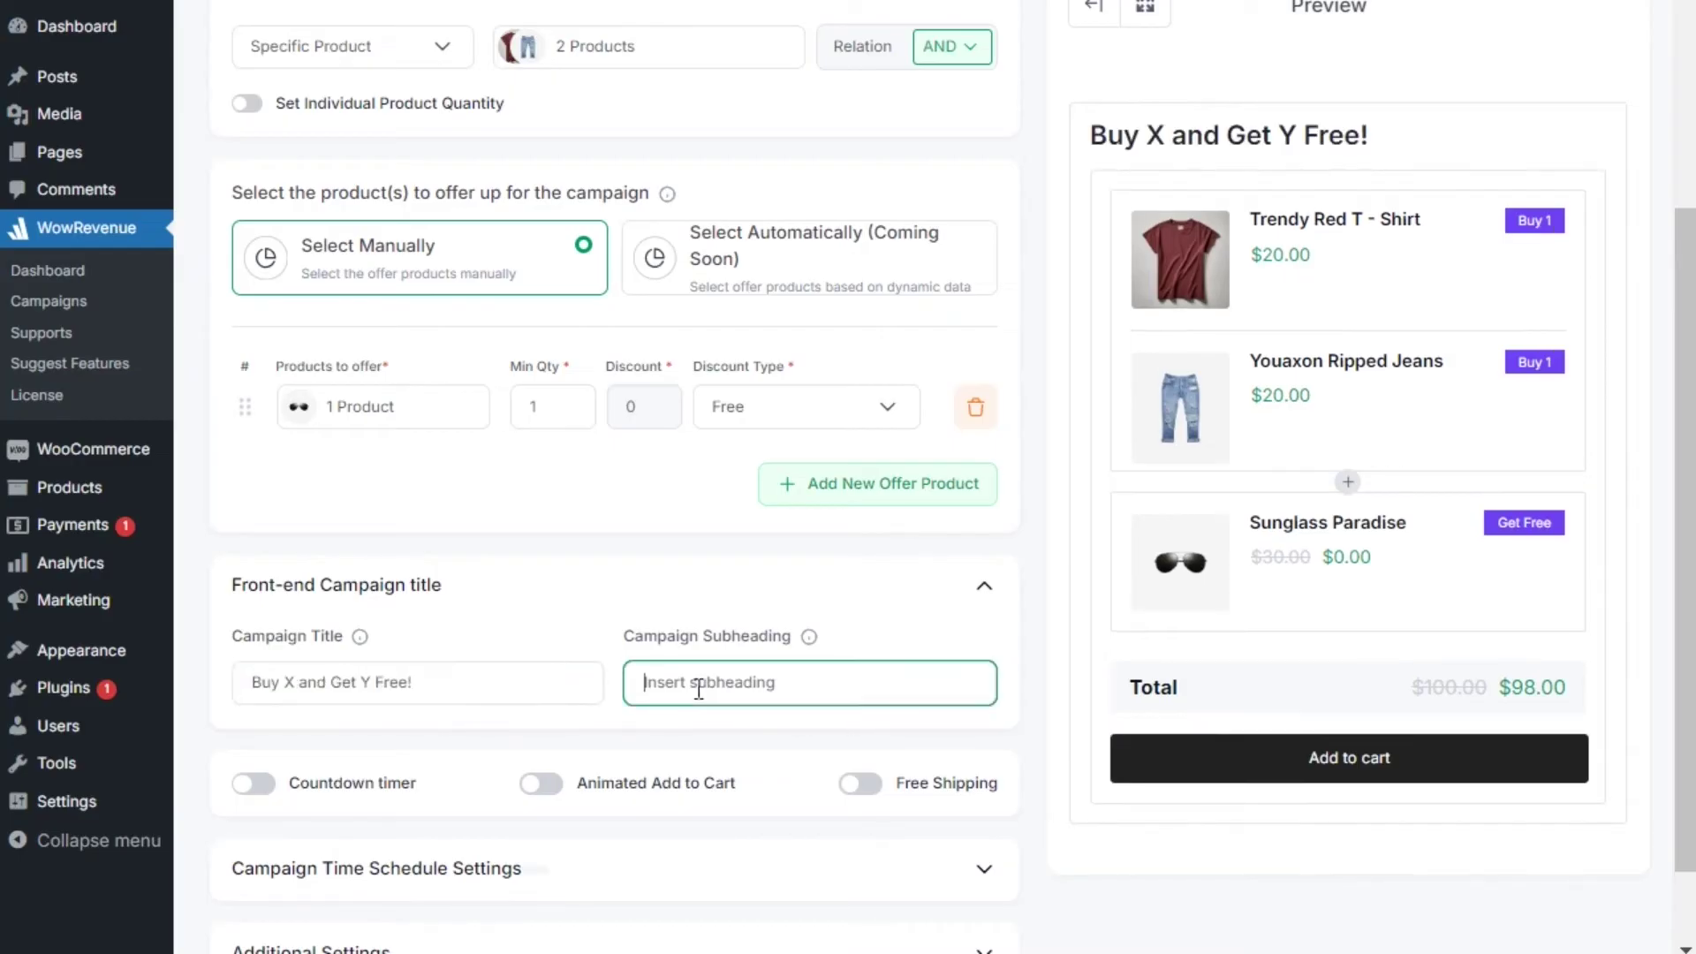
pyautogui.write('Double the Value, Double the Fun')
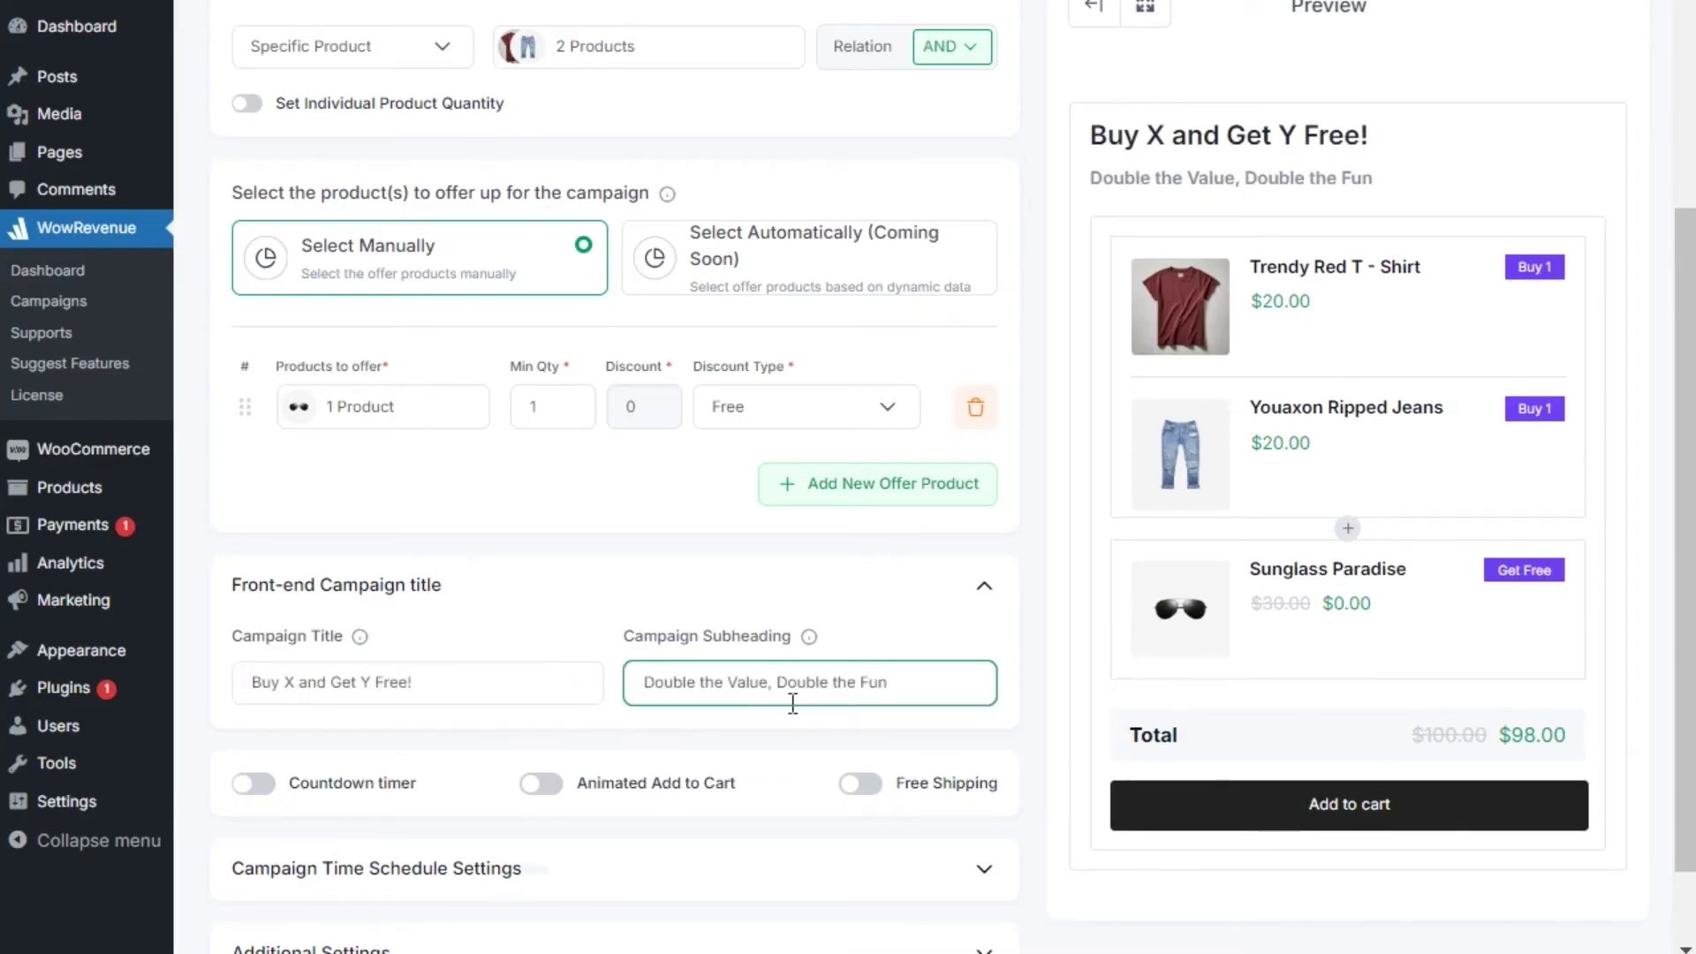
# Relabel the button 'Add to Cart & Claim Your Freebie!' and leave its colour unchanged.
pyautogui.tripleClick(1342, 826)
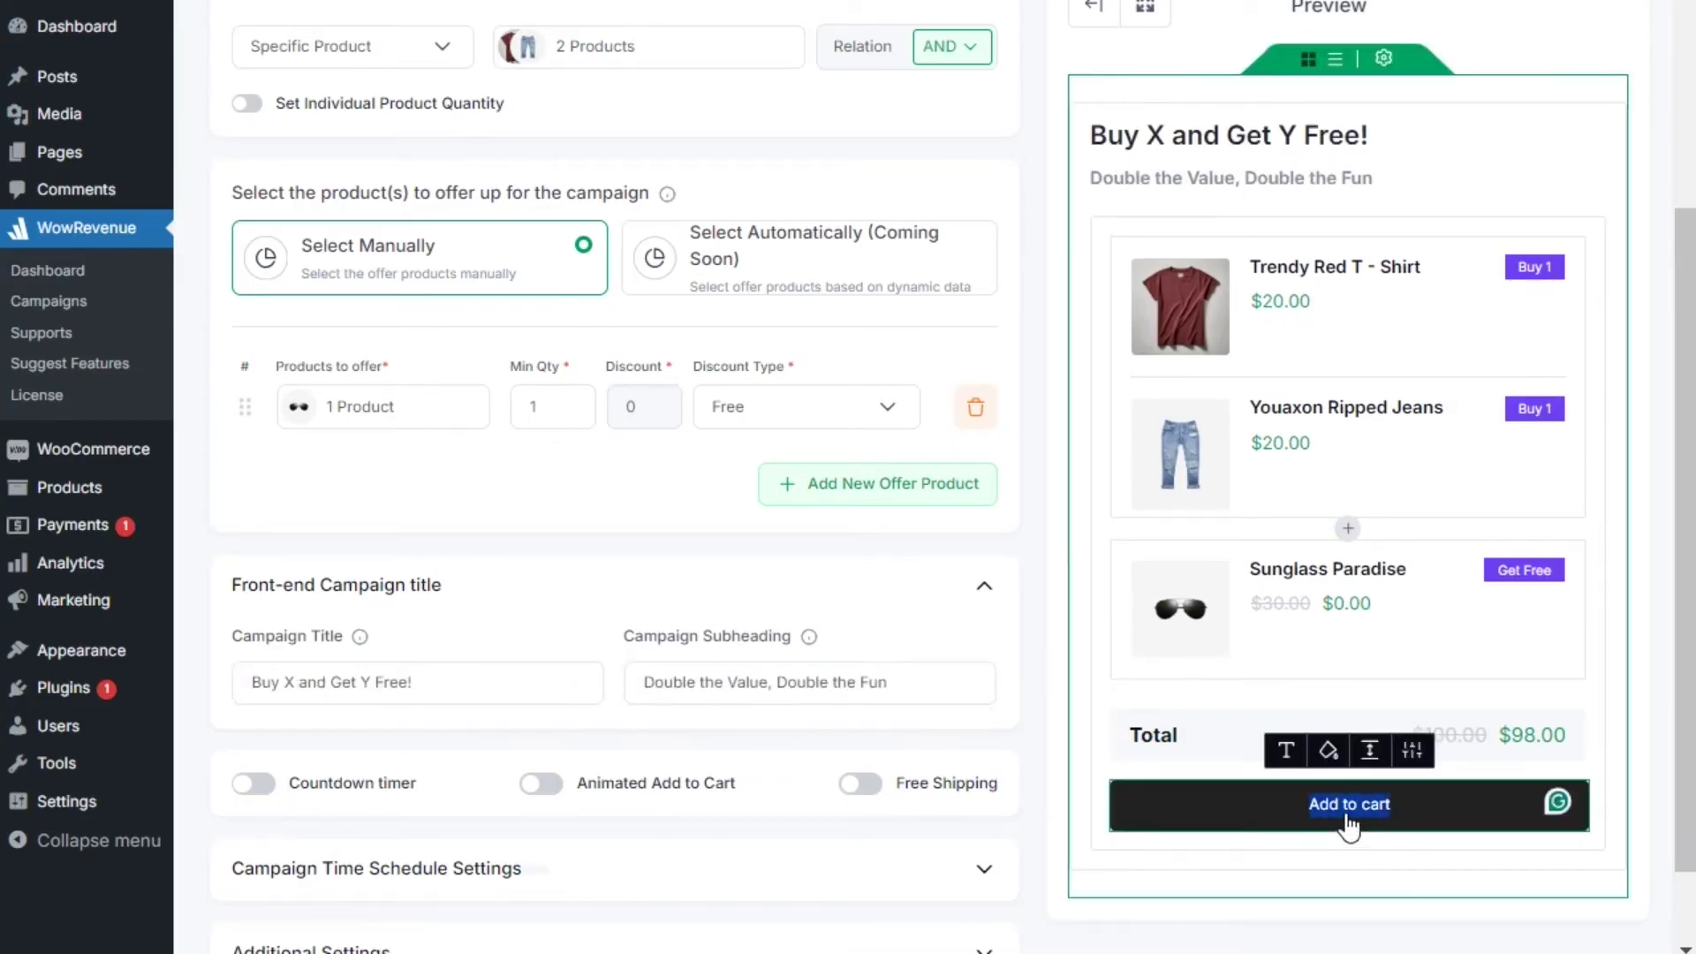
pyautogui.write('Add to Cart & Claim Your Freebie!')
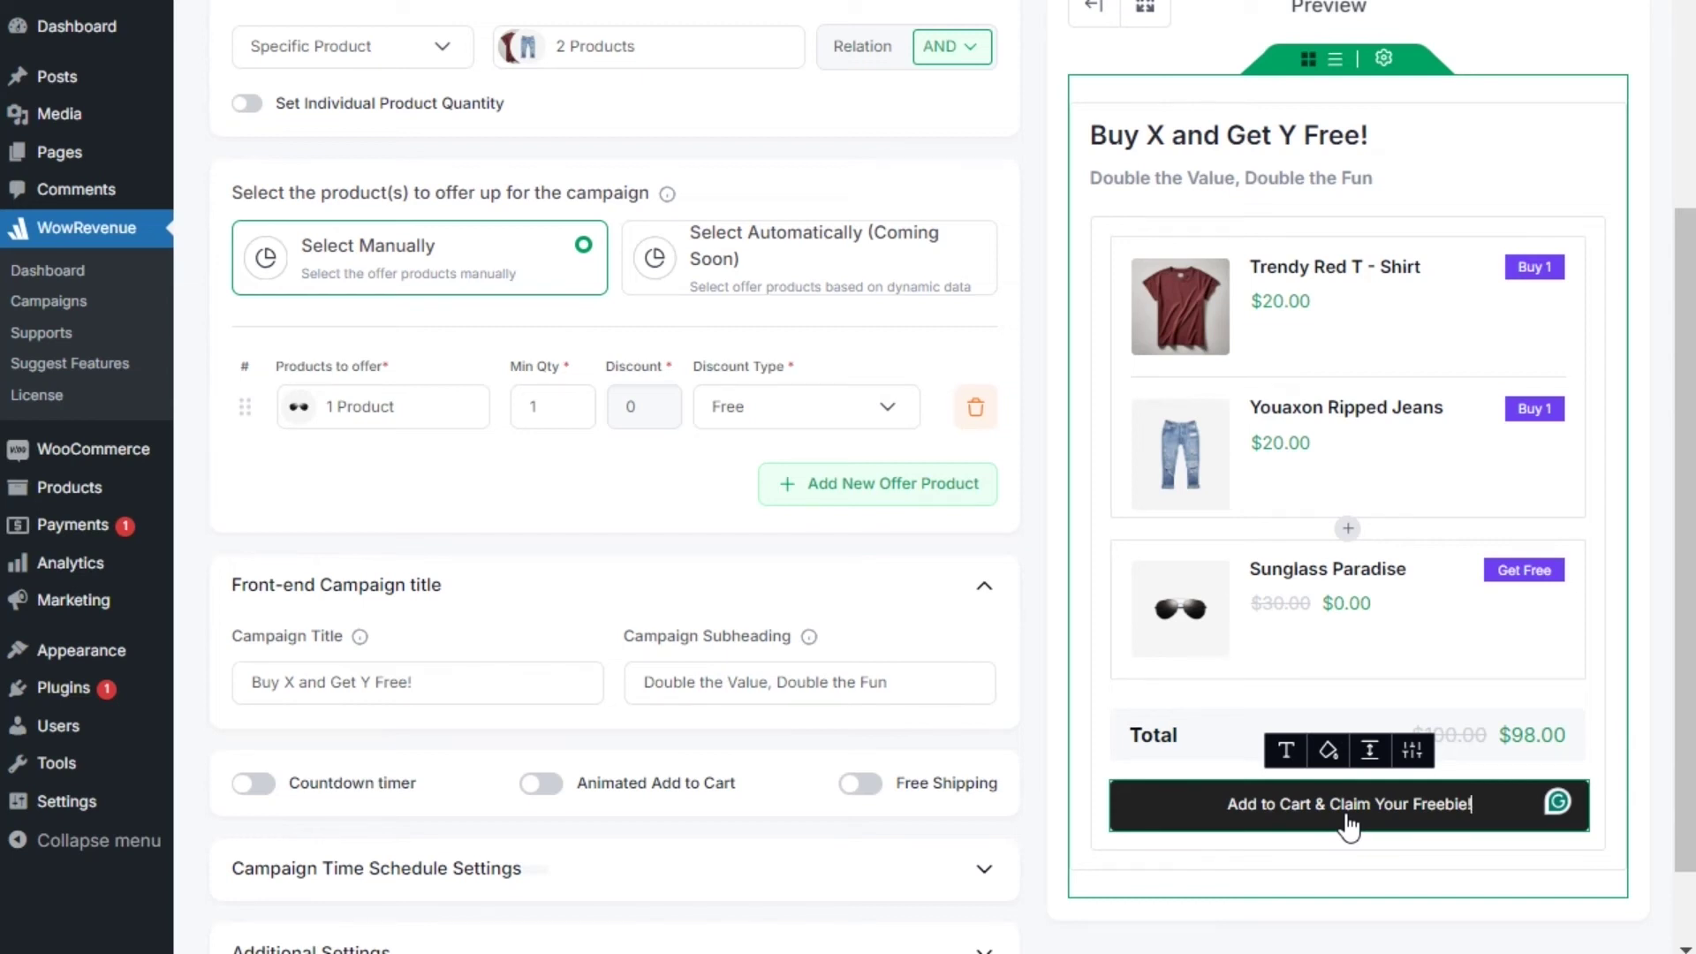
pyautogui.click(1328, 753)
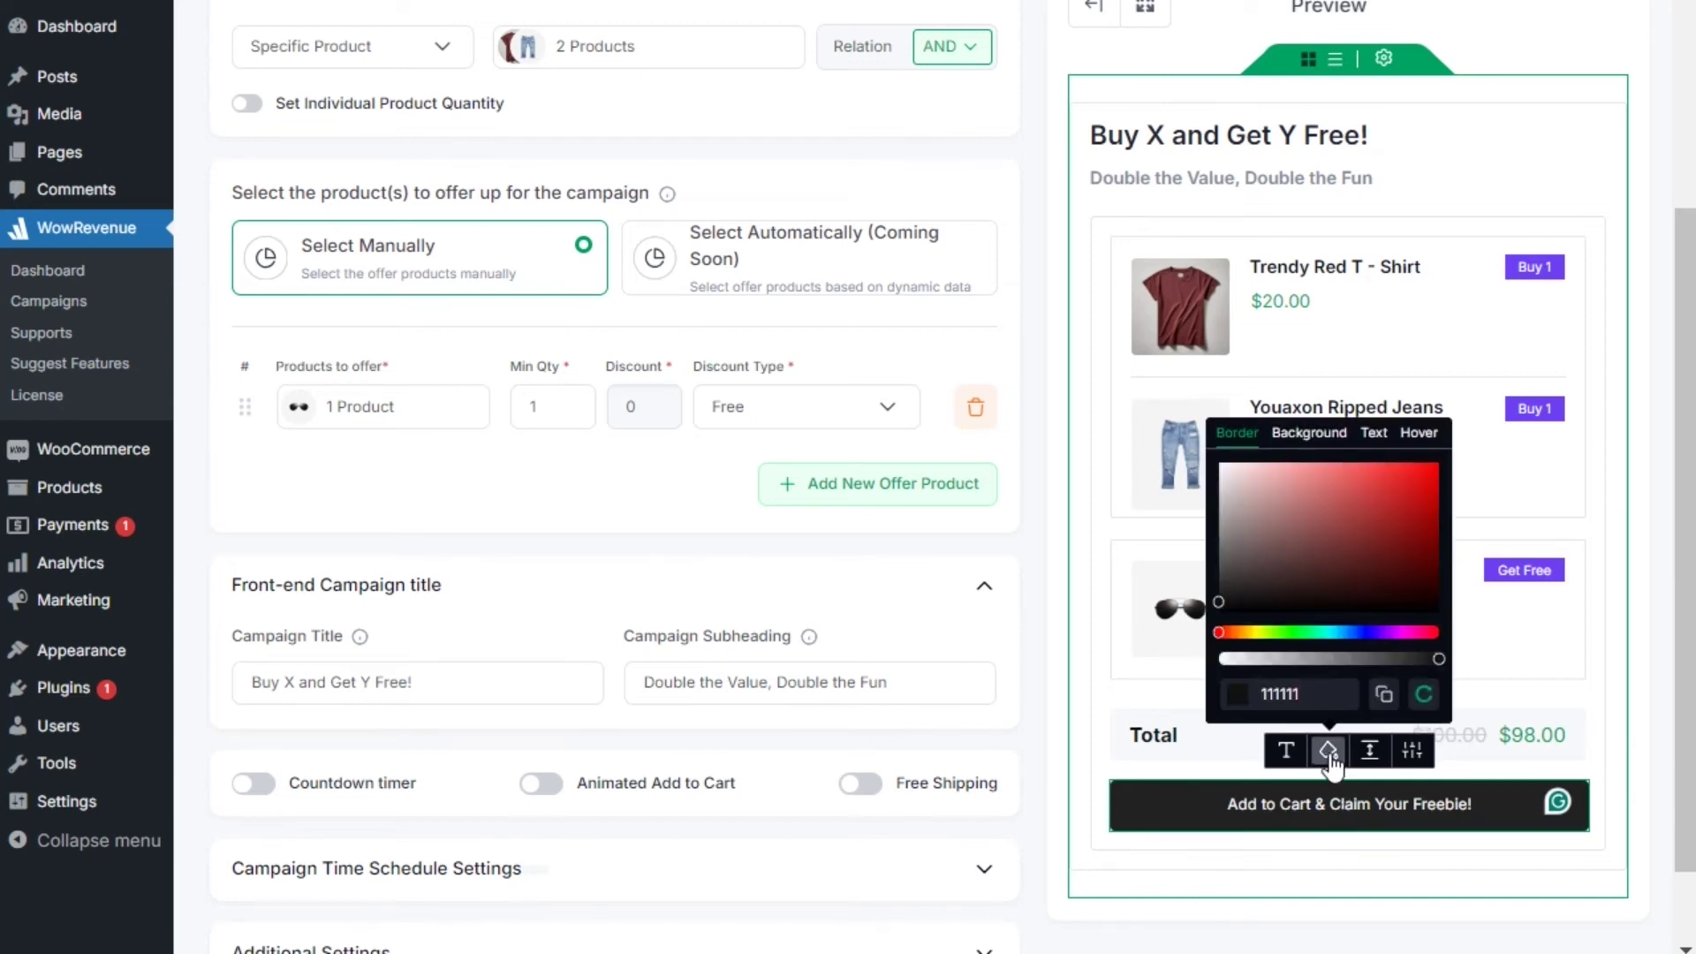
pyautogui.click(1331, 758)
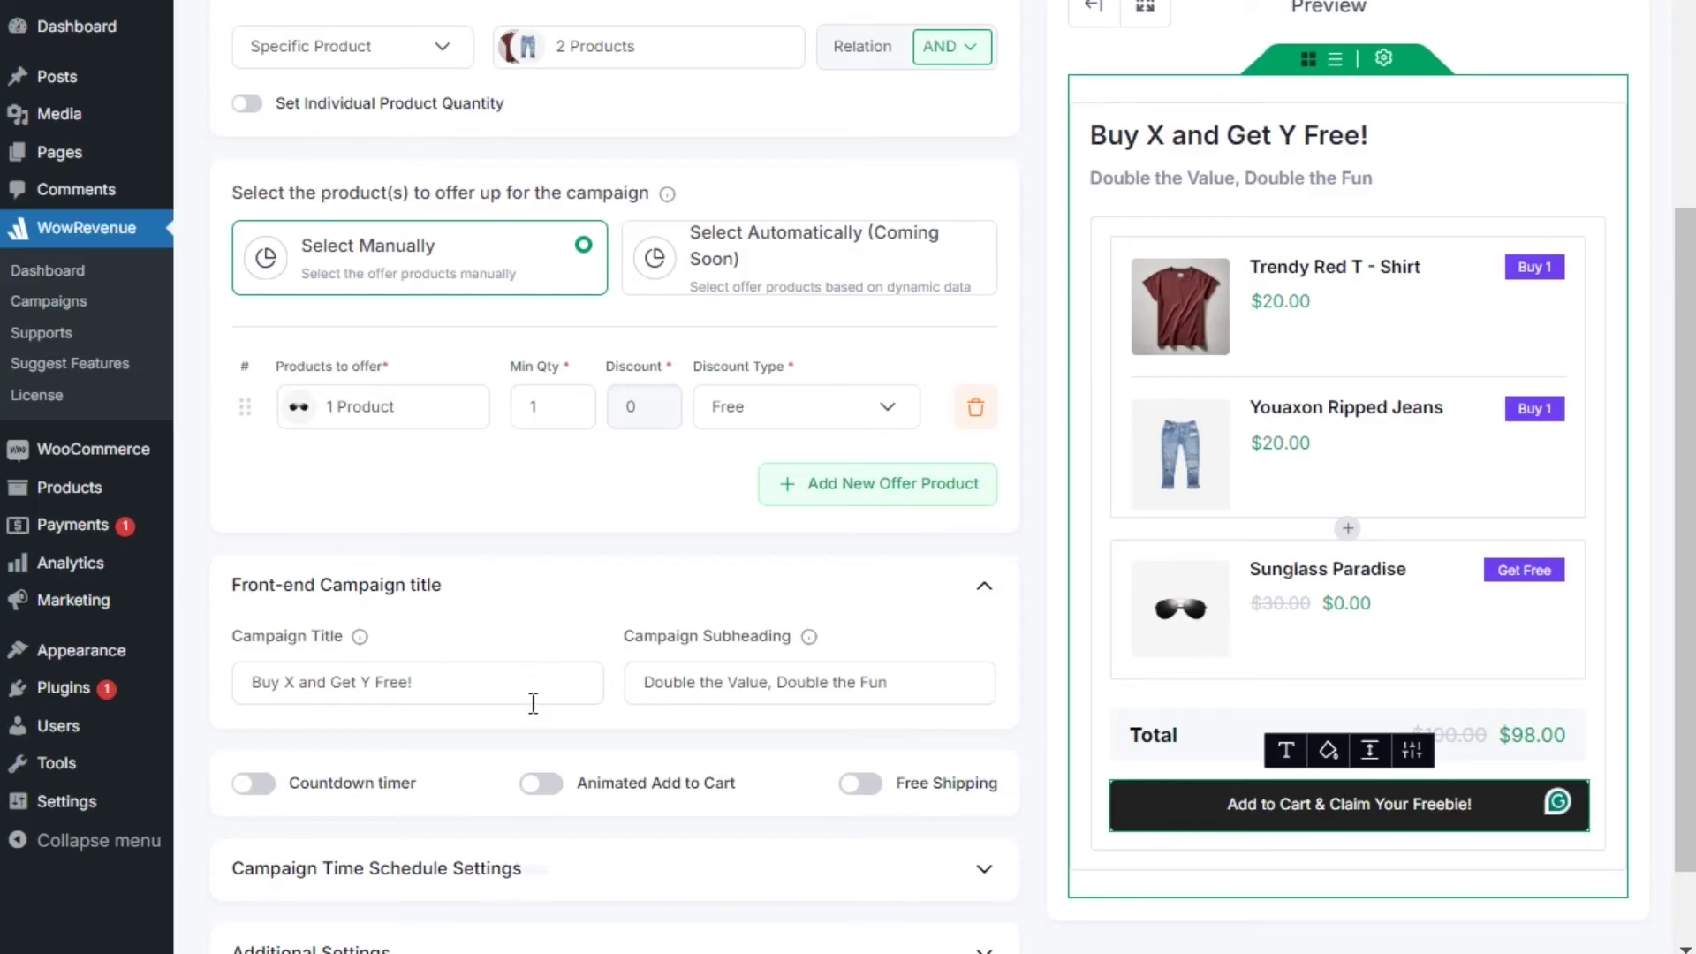
pyautogui.scroll(-1, 532, 704)
# Enable a countdown timer starting right now and ending 09/09/2024 at 12:30 AM.
pyautogui.click(256, 687)
pyautogui.scroll(-2, 282, 697)
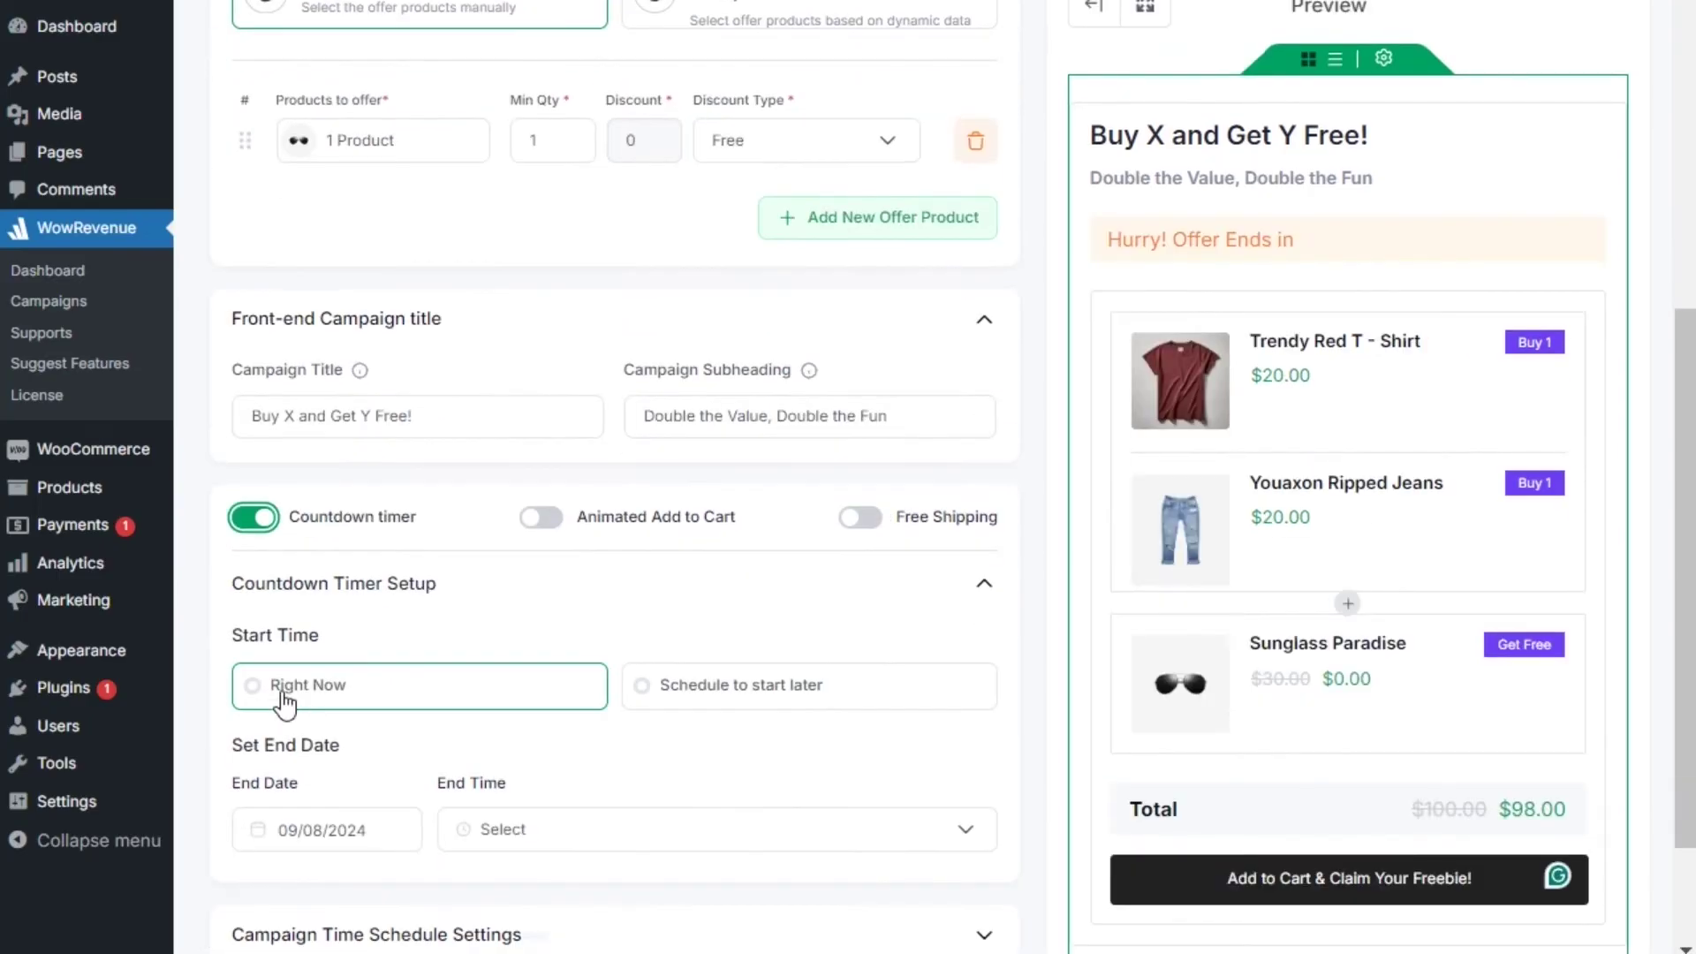
pyautogui.click(302, 681)
pyautogui.click(334, 817)
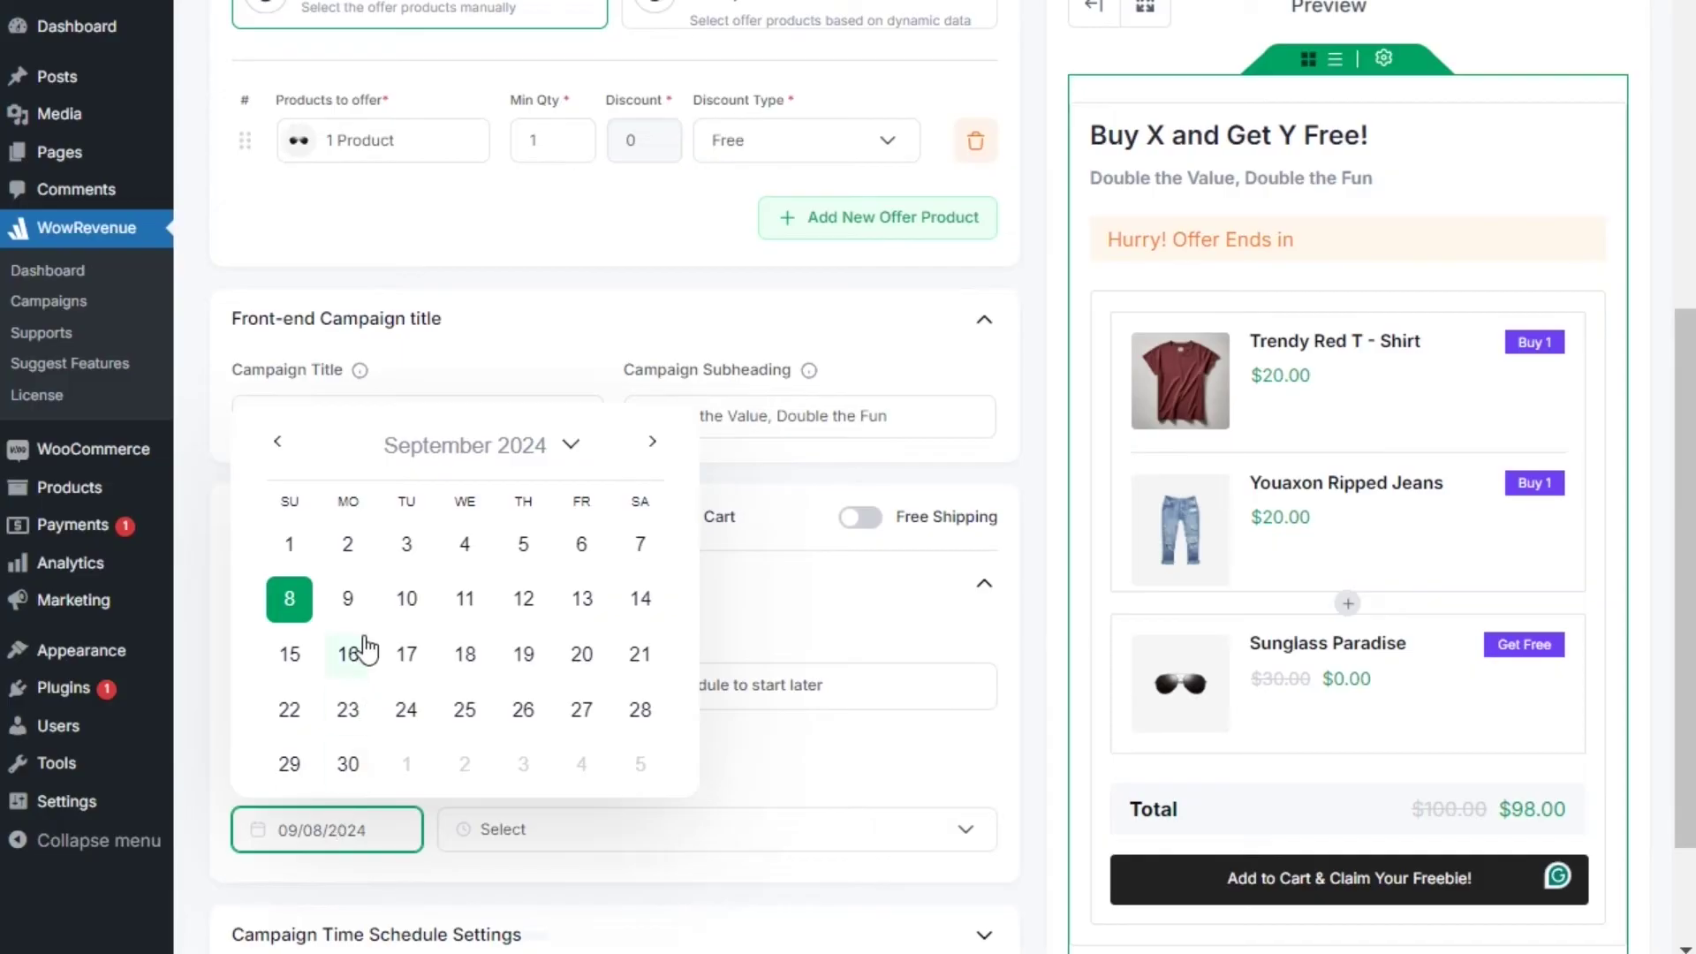
pyautogui.click(350, 596)
pyautogui.click(599, 835)
pyautogui.scroll(-2, 587, 795)
pyautogui.click(585, 752)
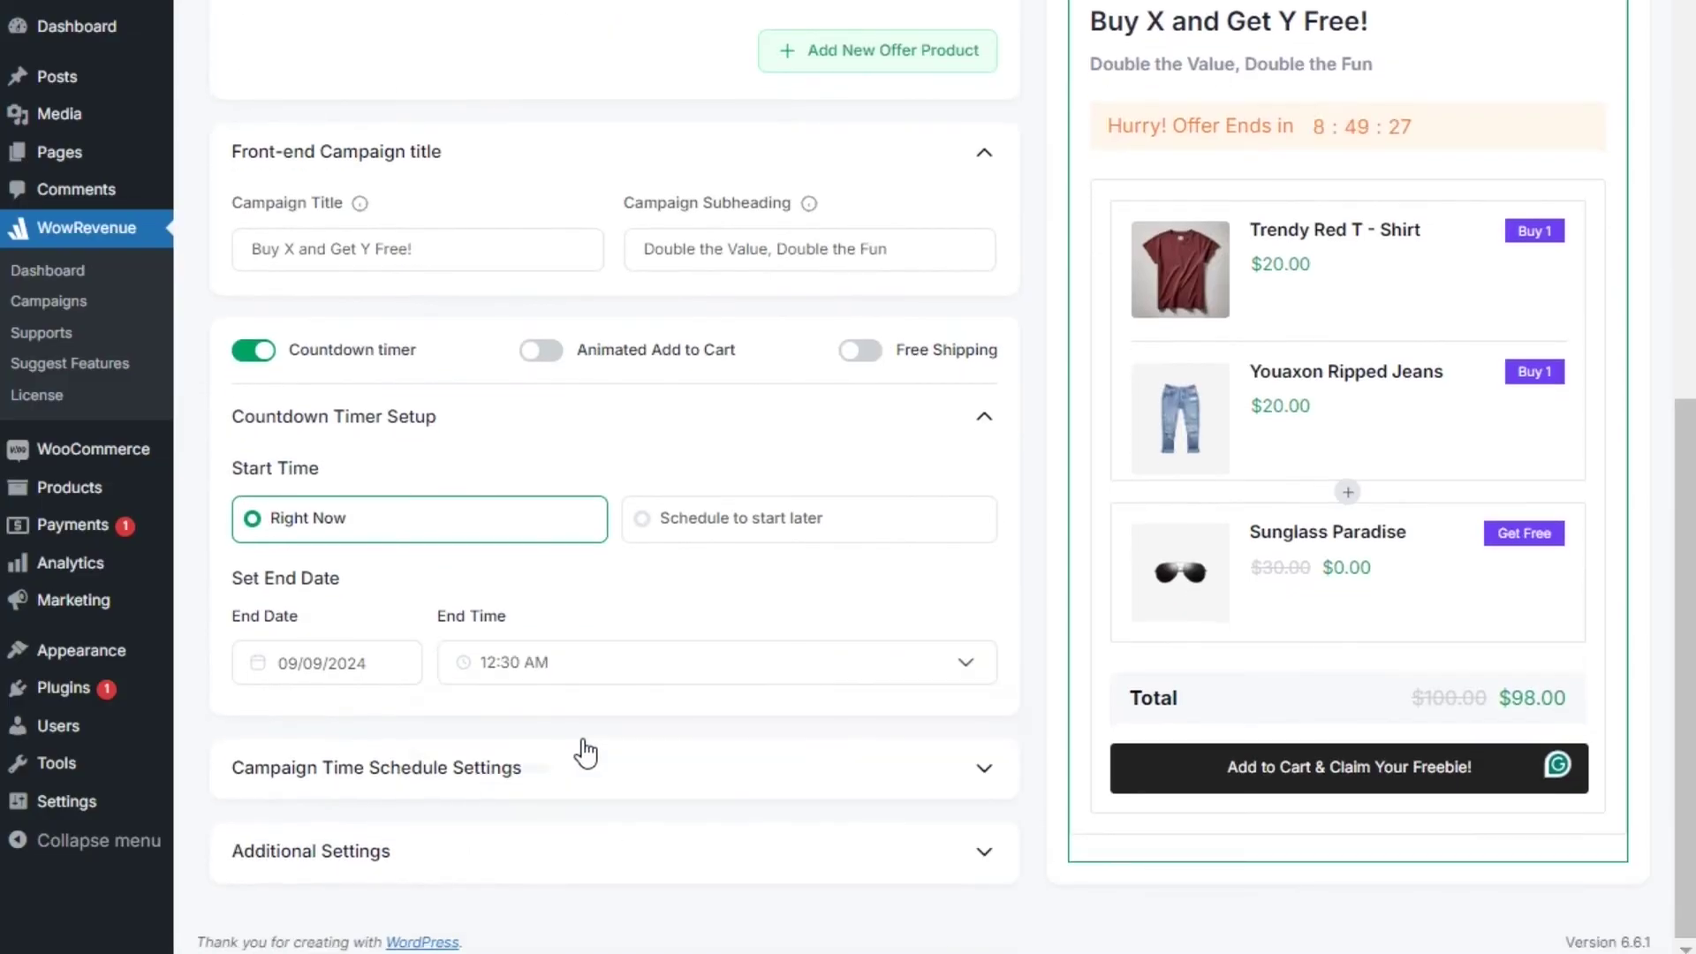
pyautogui.click(983, 418)
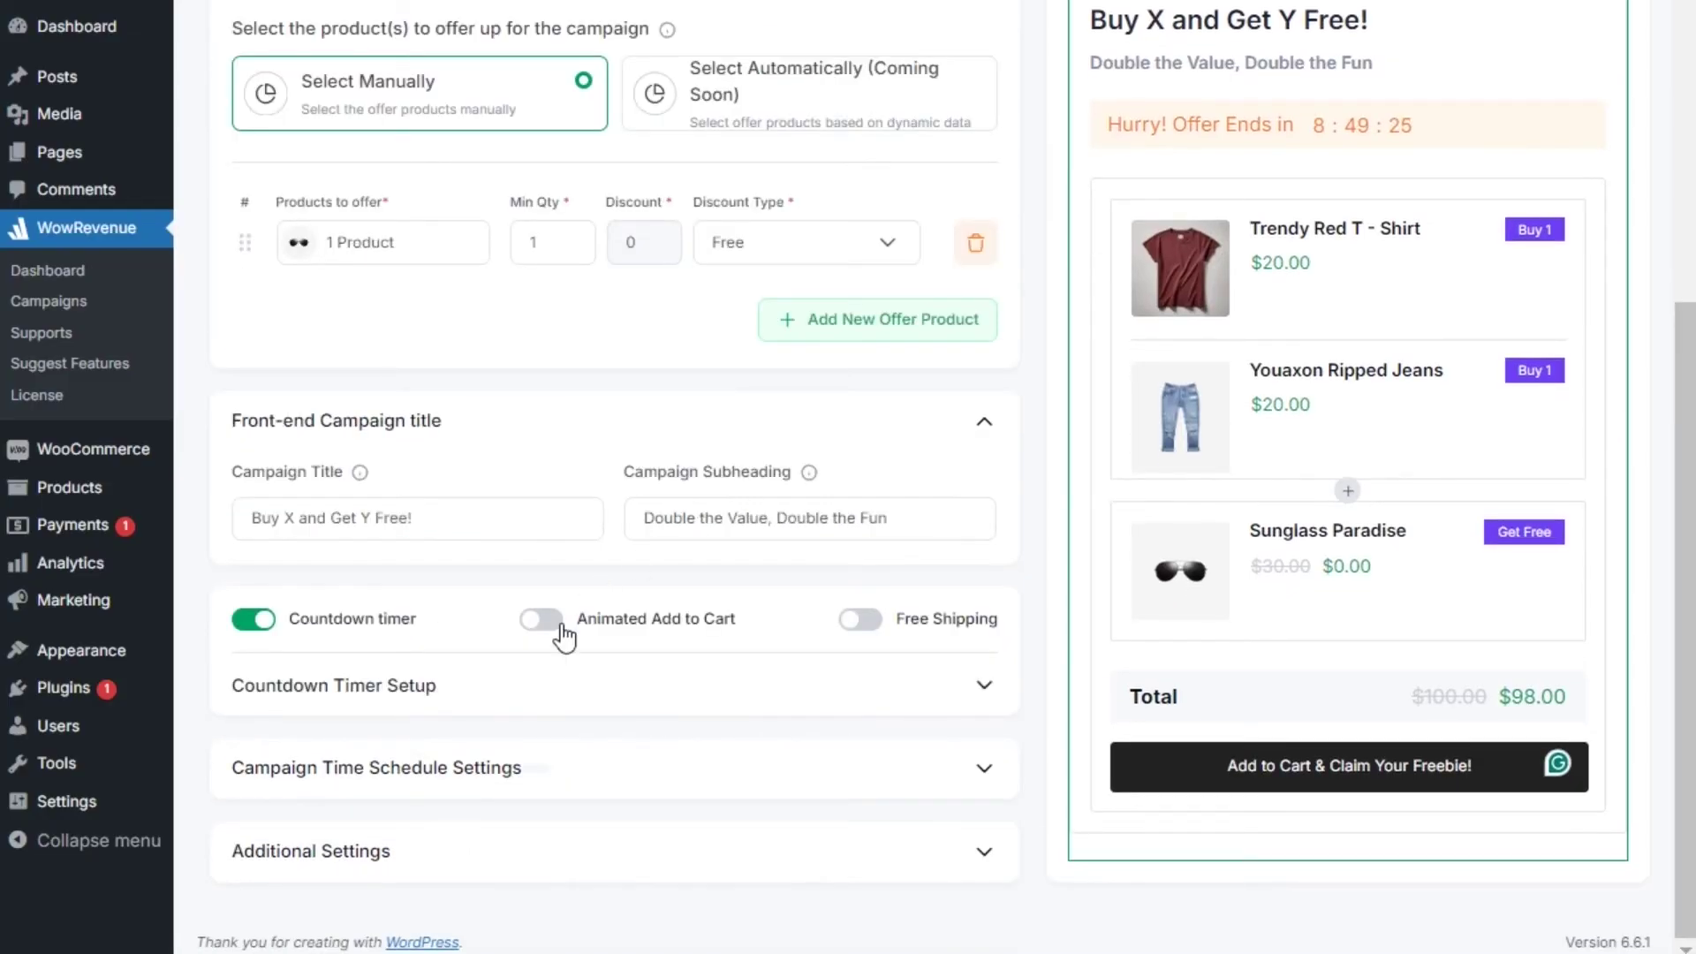
# Turn on a looping Zoom animation for the add-to-cart button.
pyautogui.click(551, 626)
pyautogui.scroll(-3, 521, 629)
pyautogui.click(502, 569)
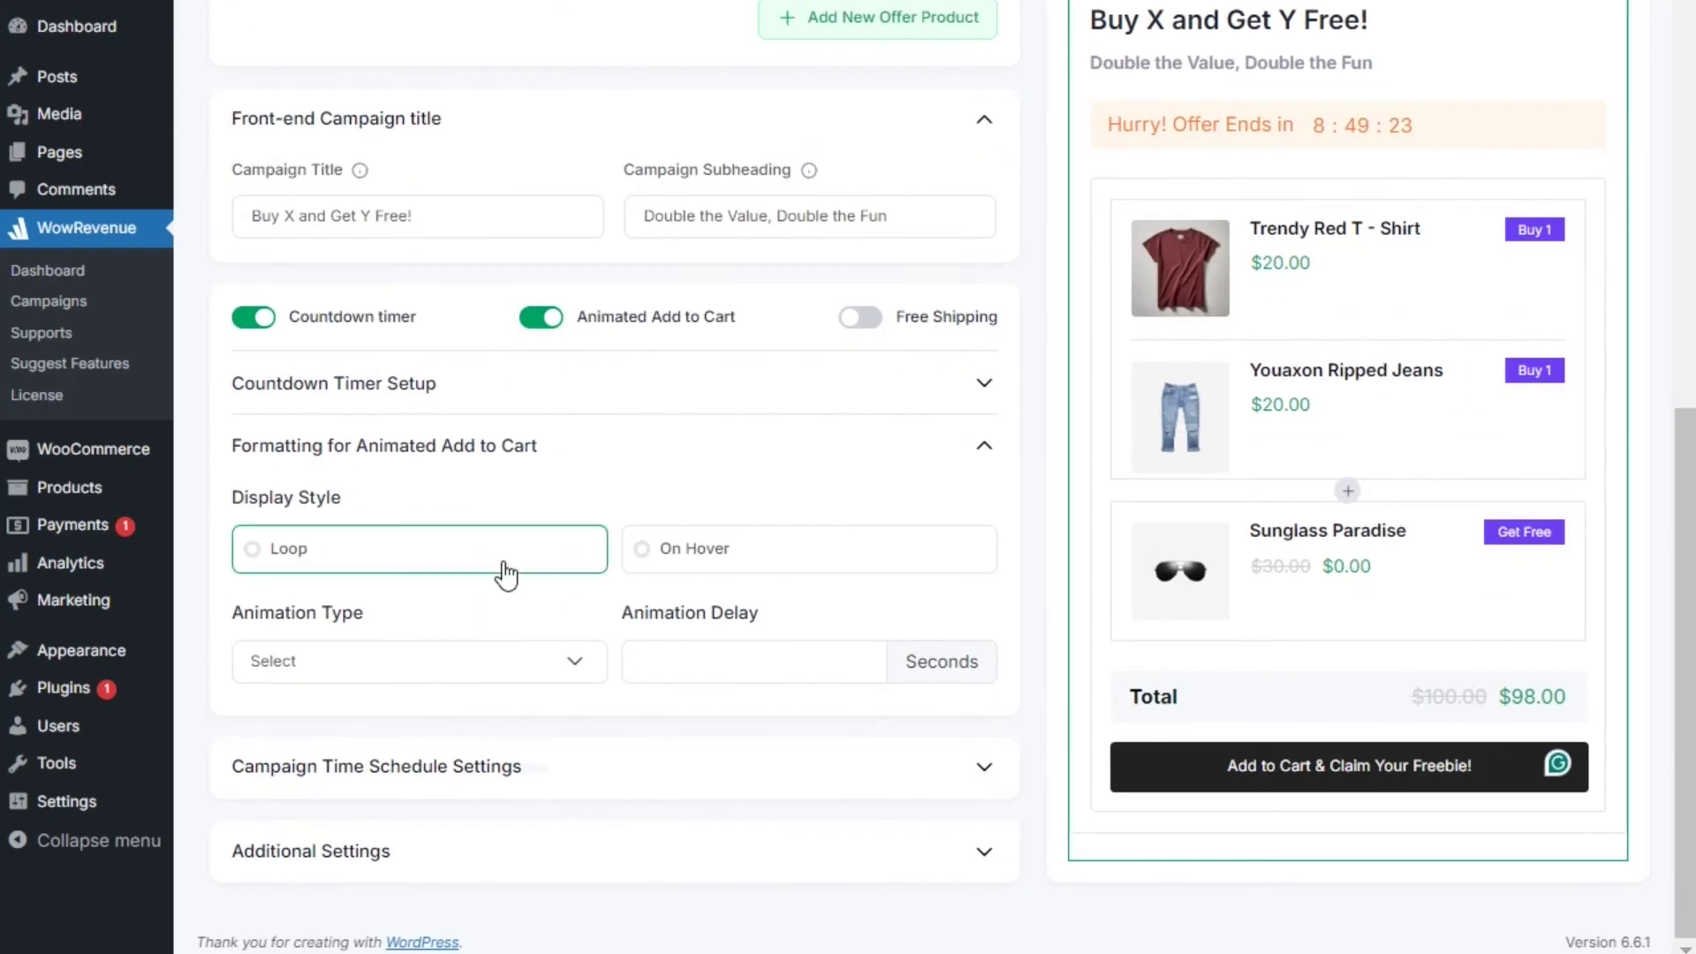
pyautogui.click(481, 676)
pyautogui.click(474, 799)
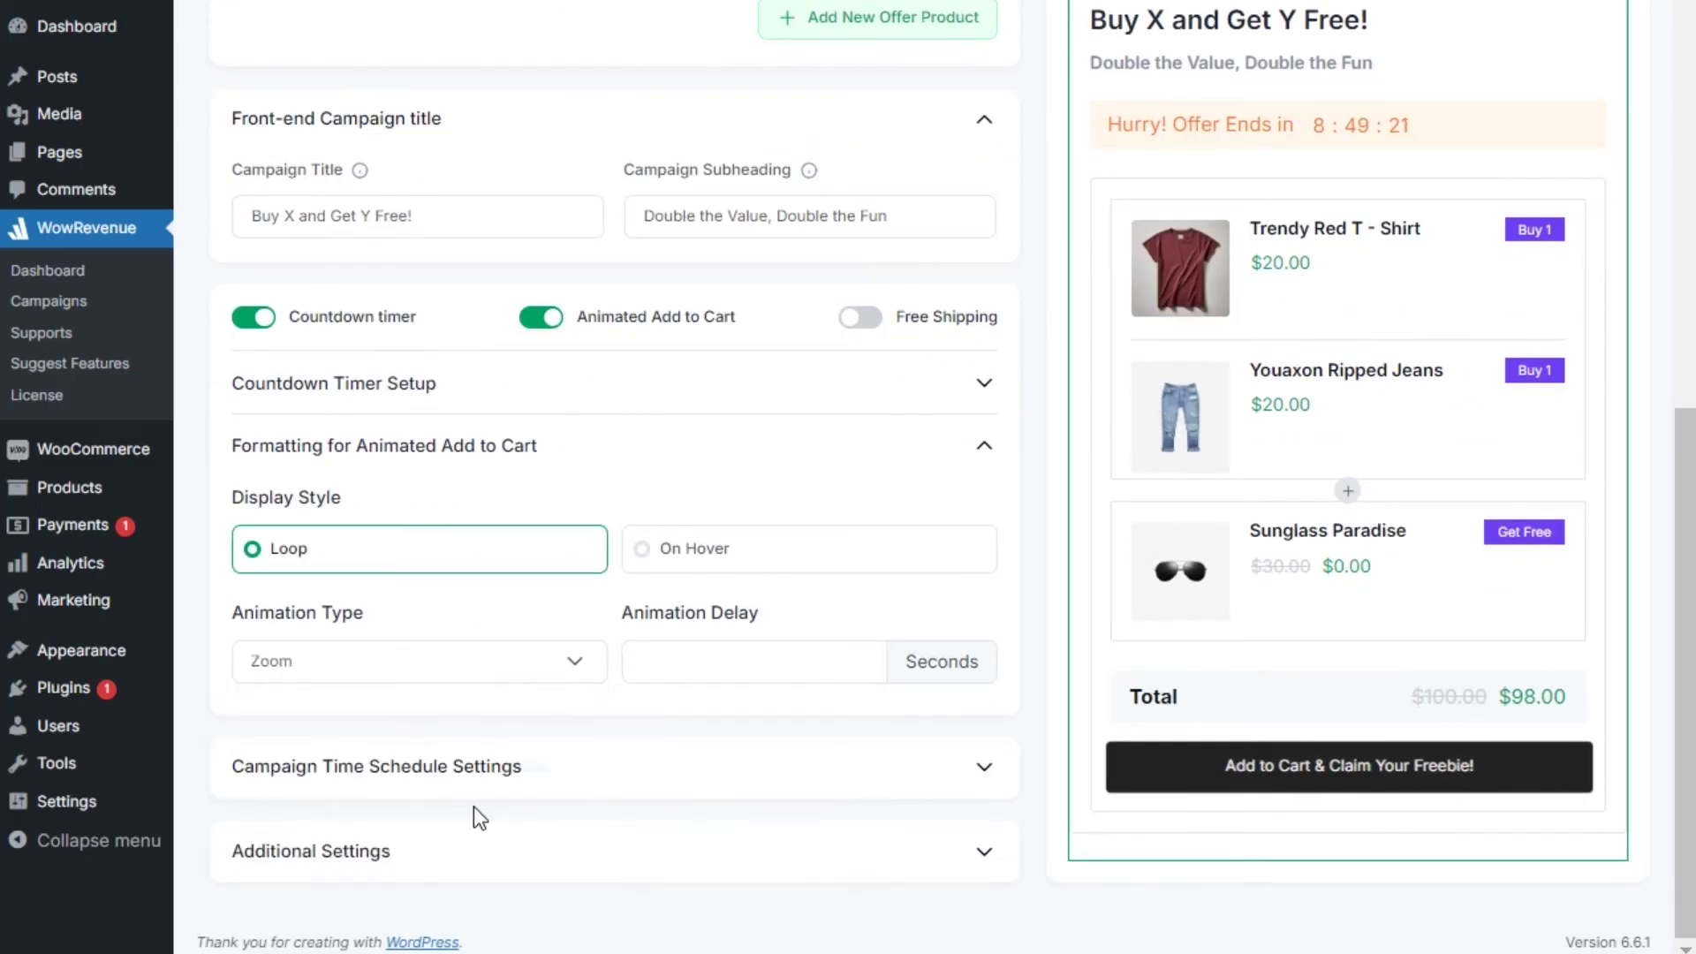
pyautogui.click(976, 449)
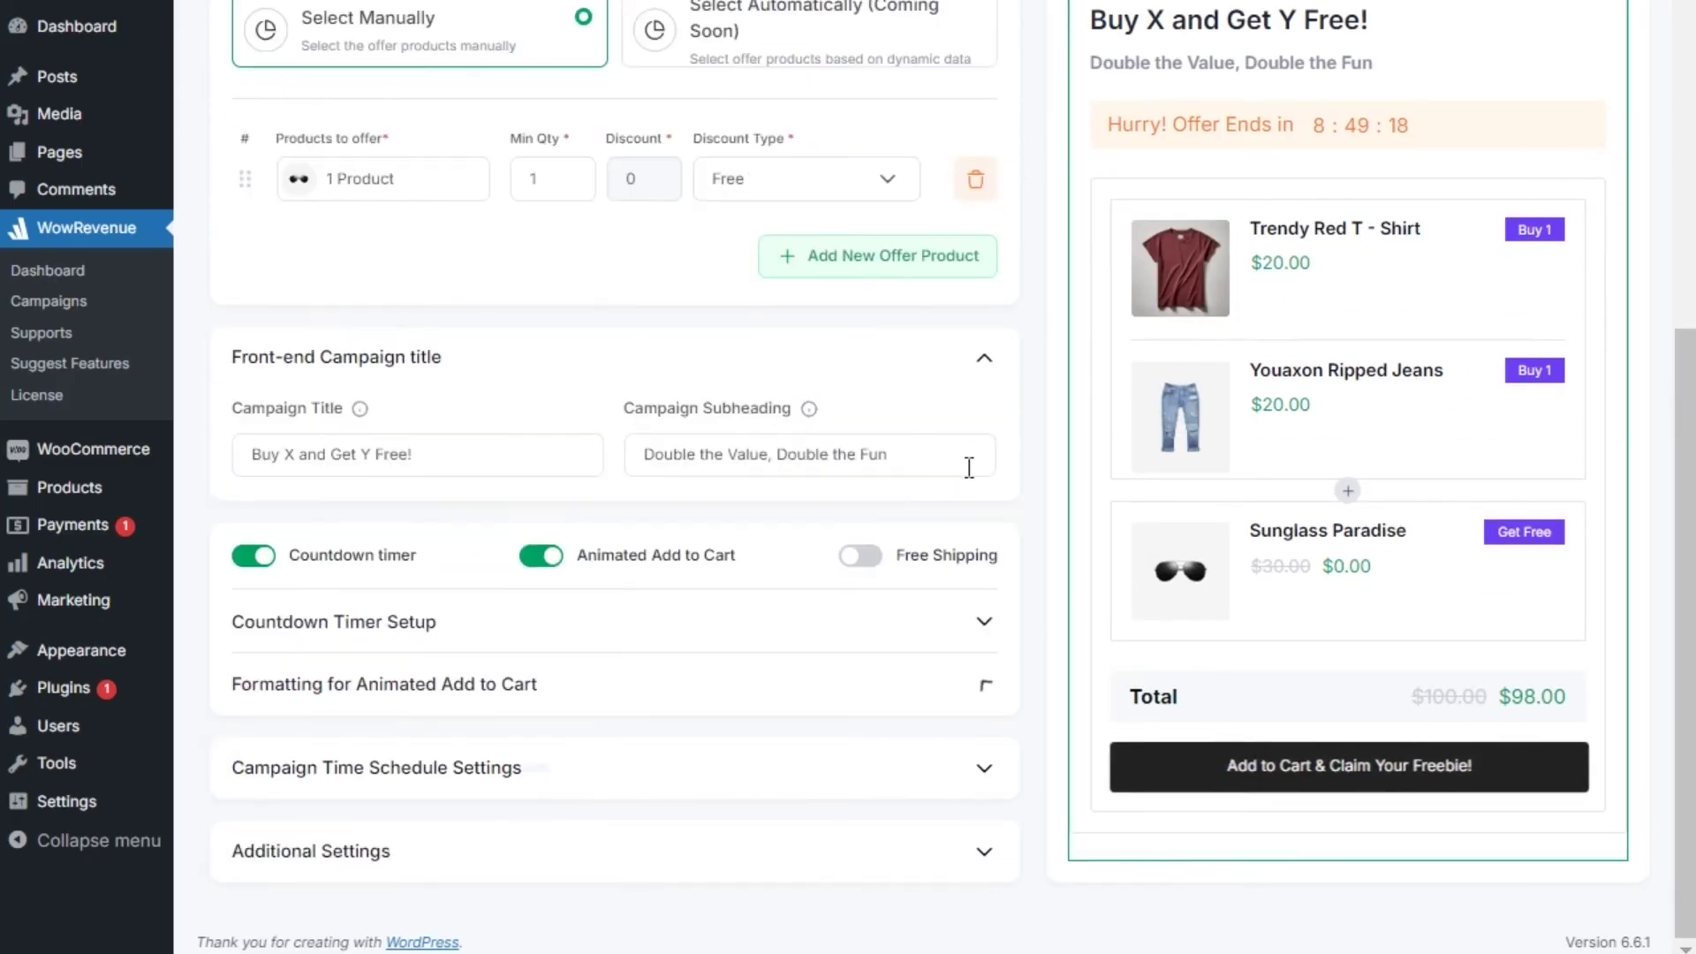
# Enable free shipping and expand the Time Schedule settings.
pyautogui.click(859, 555)
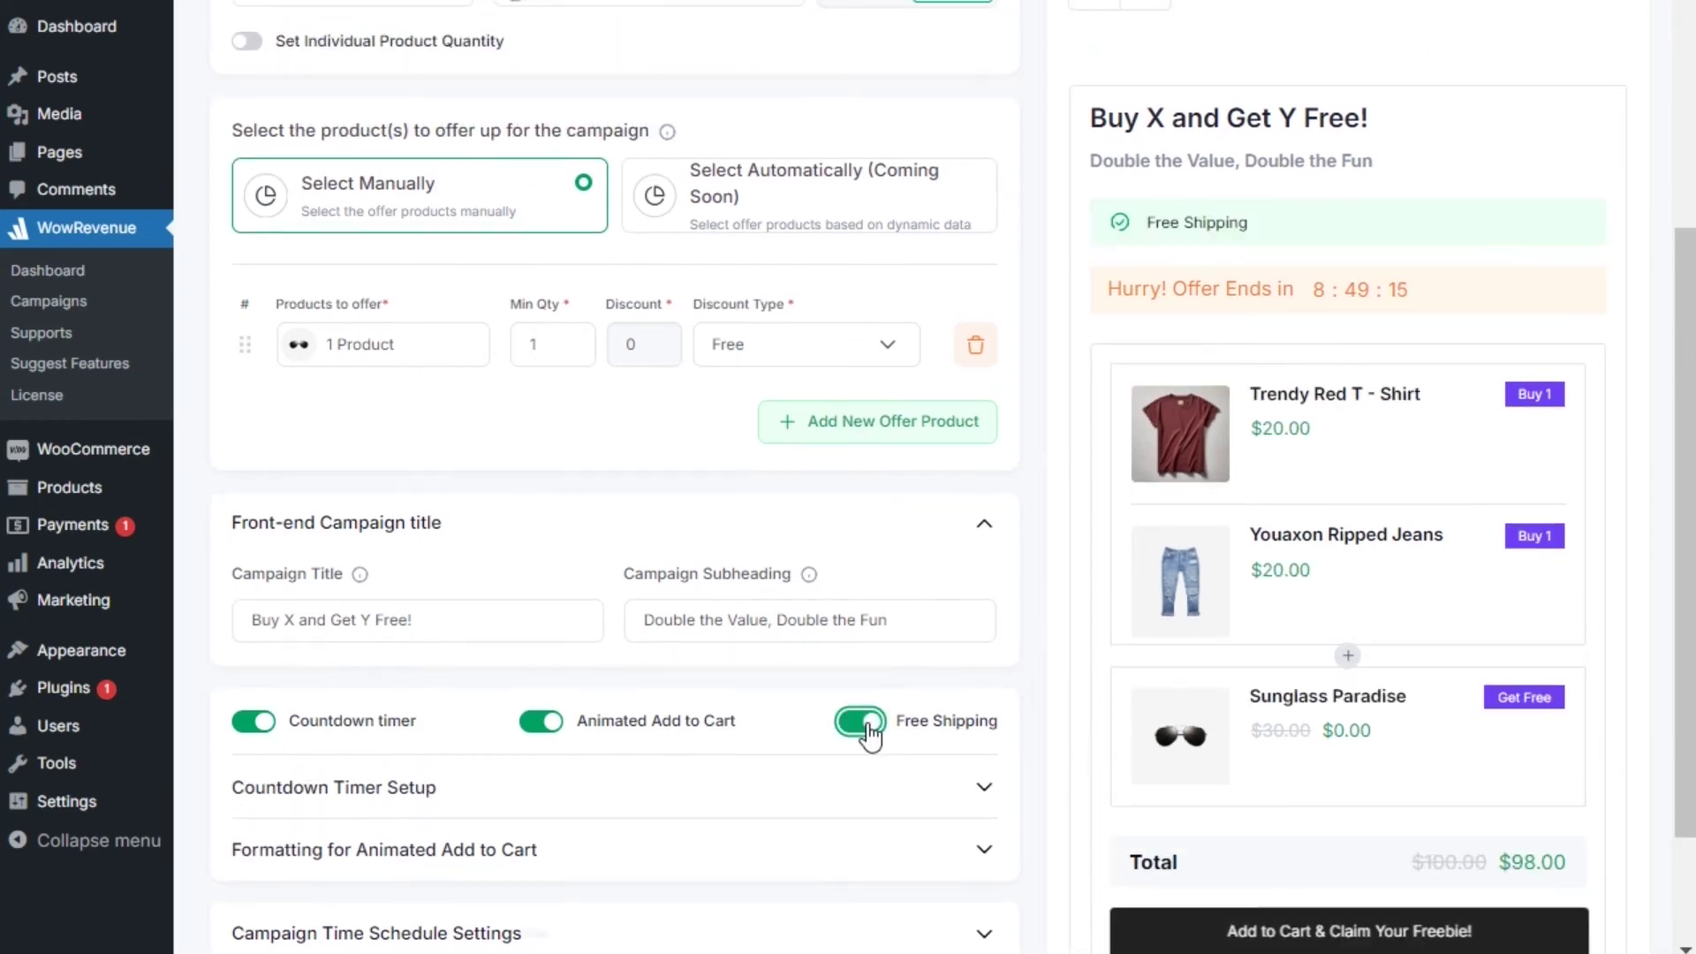
pyautogui.click(822, 770)
pyautogui.scroll(-2, 618, 795)
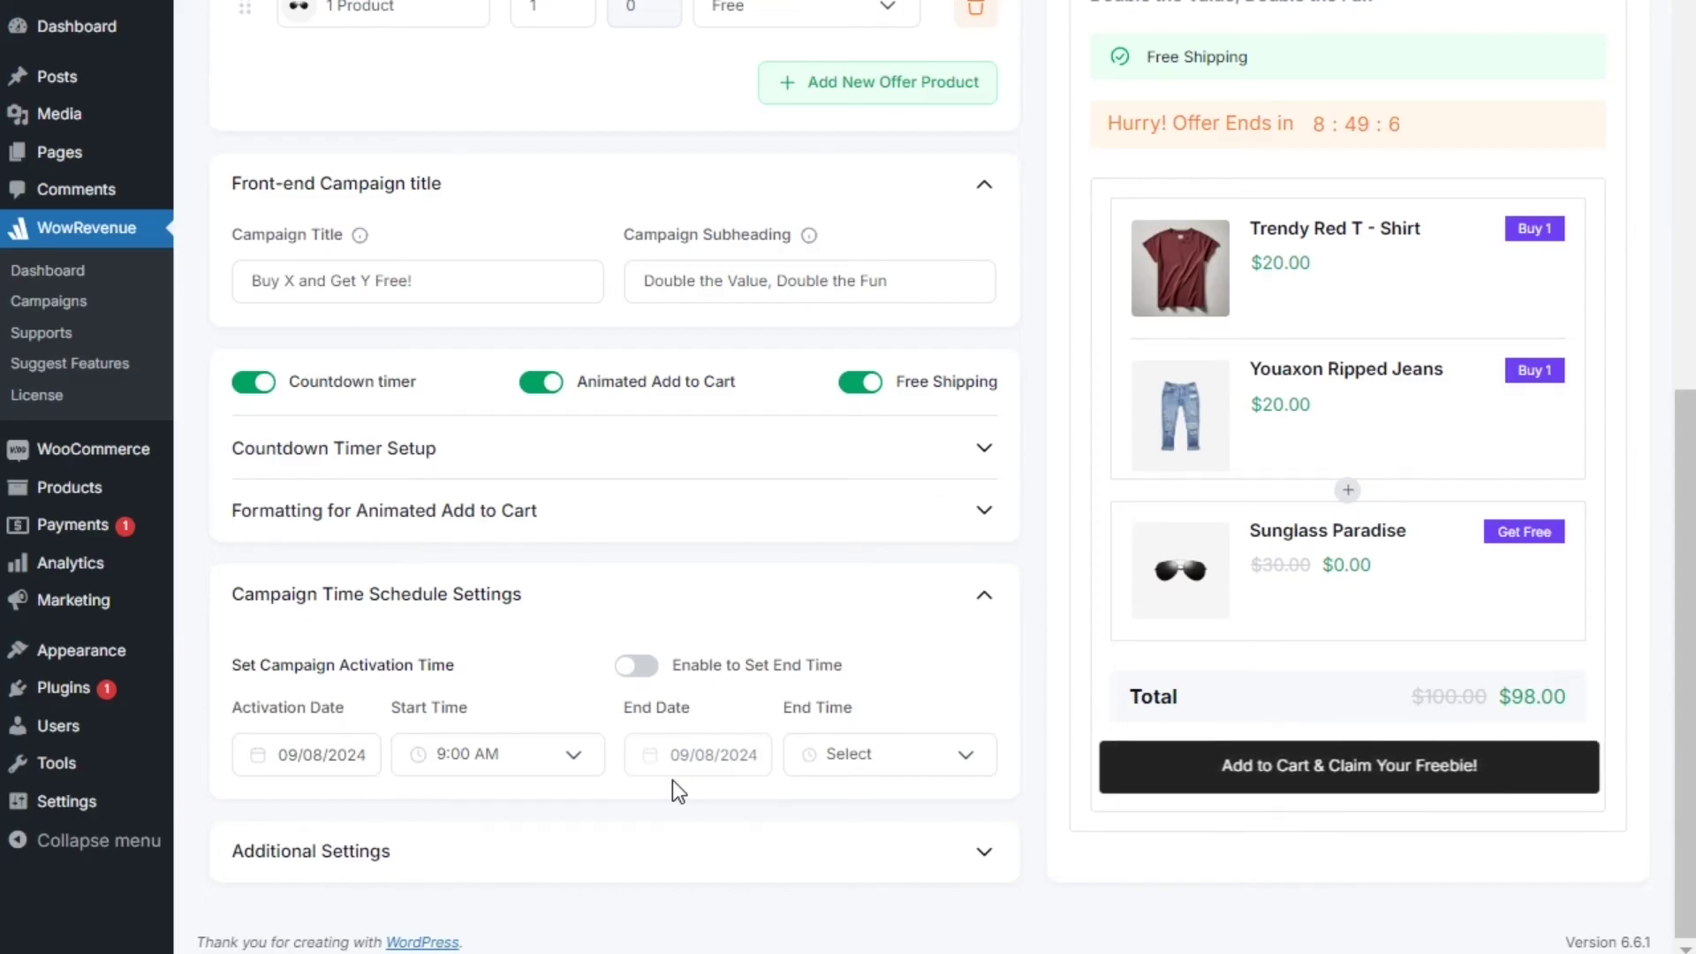
# In Additional Settings, try skip-to-checkout and the quantity selector but leave both off.
pyautogui.click(661, 855)
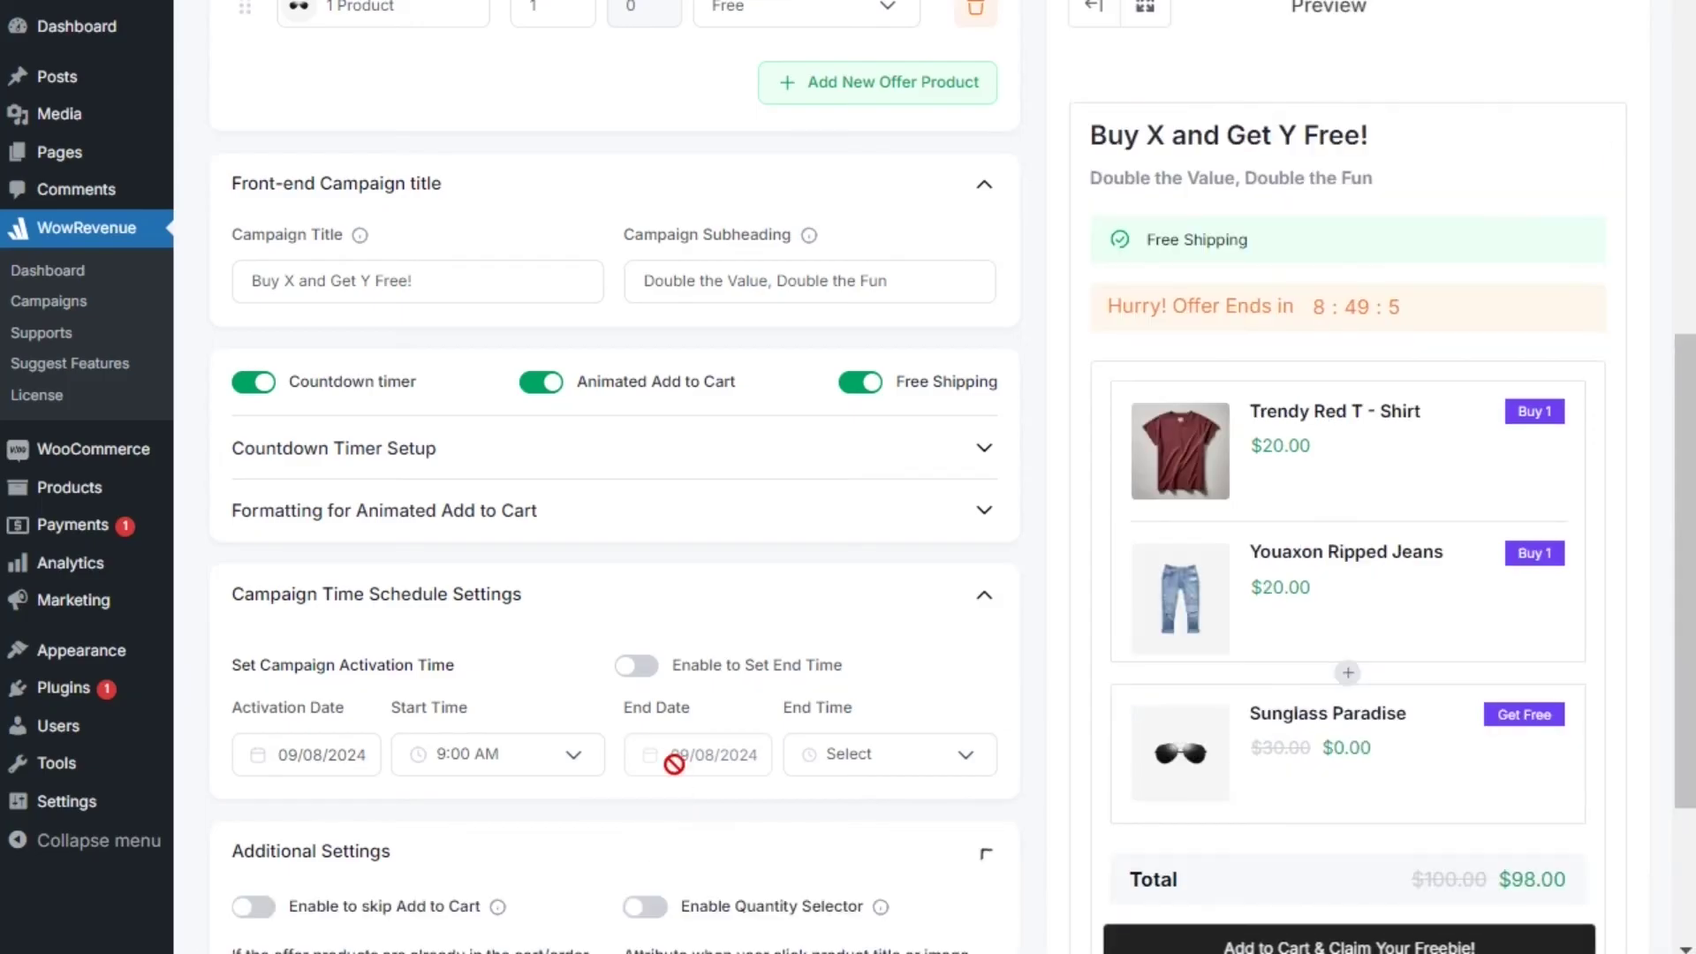
pyautogui.scroll(-3, 671, 777)
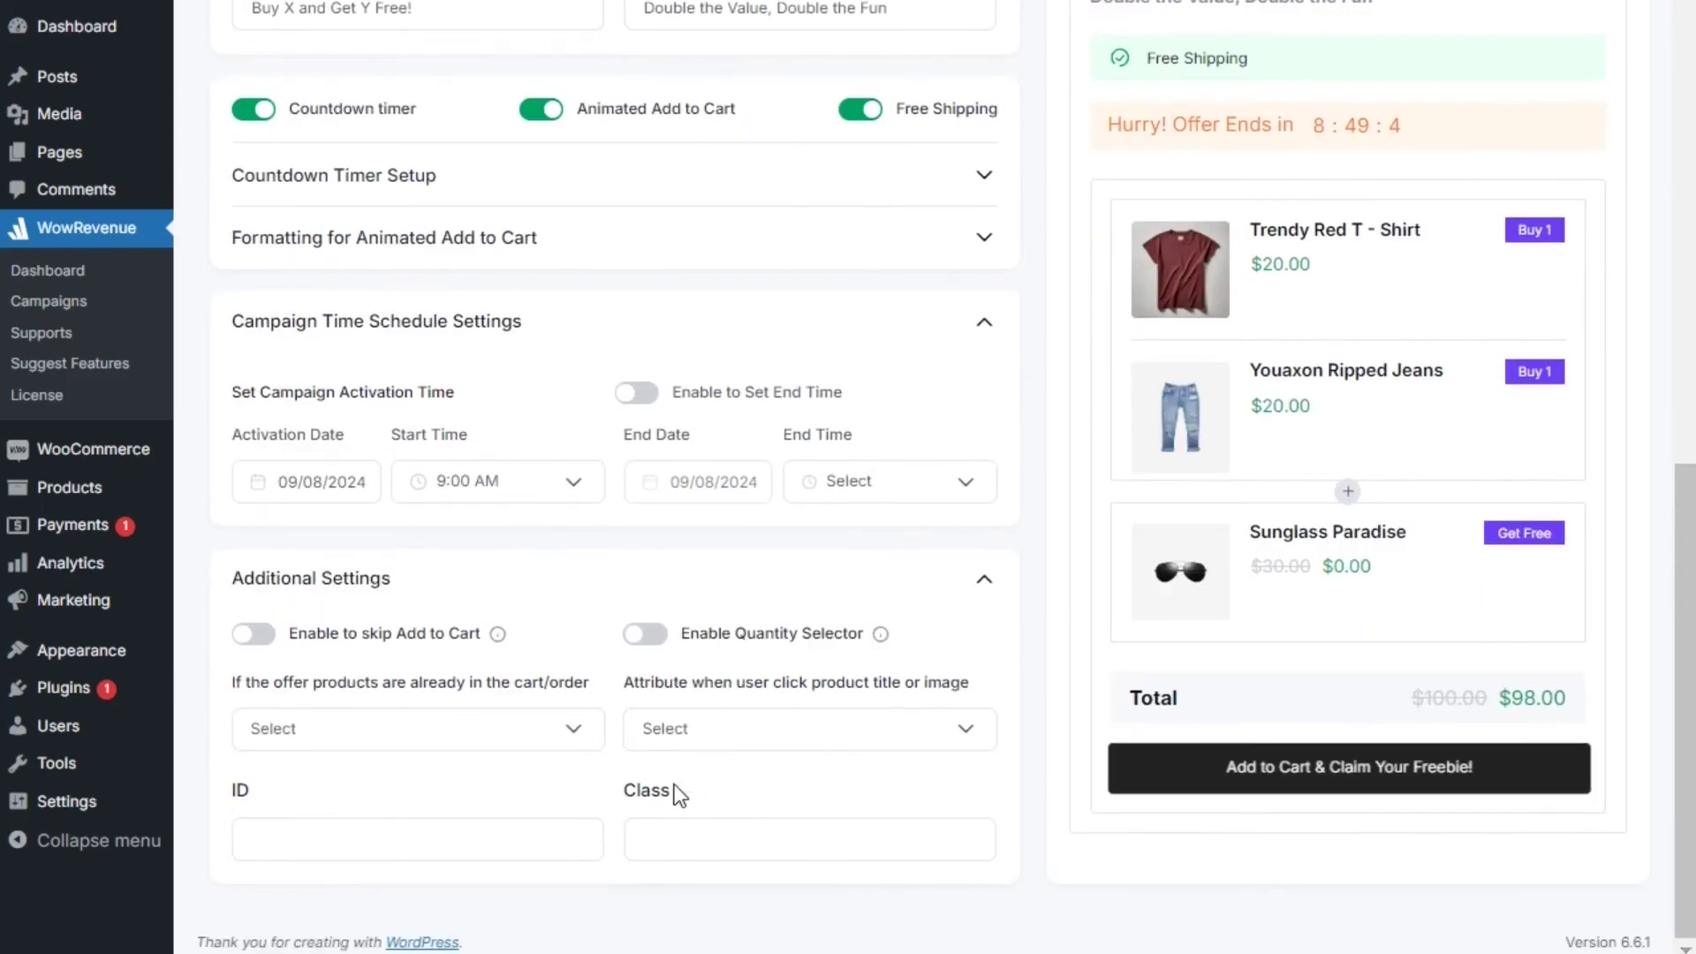
pyautogui.click(257, 634)
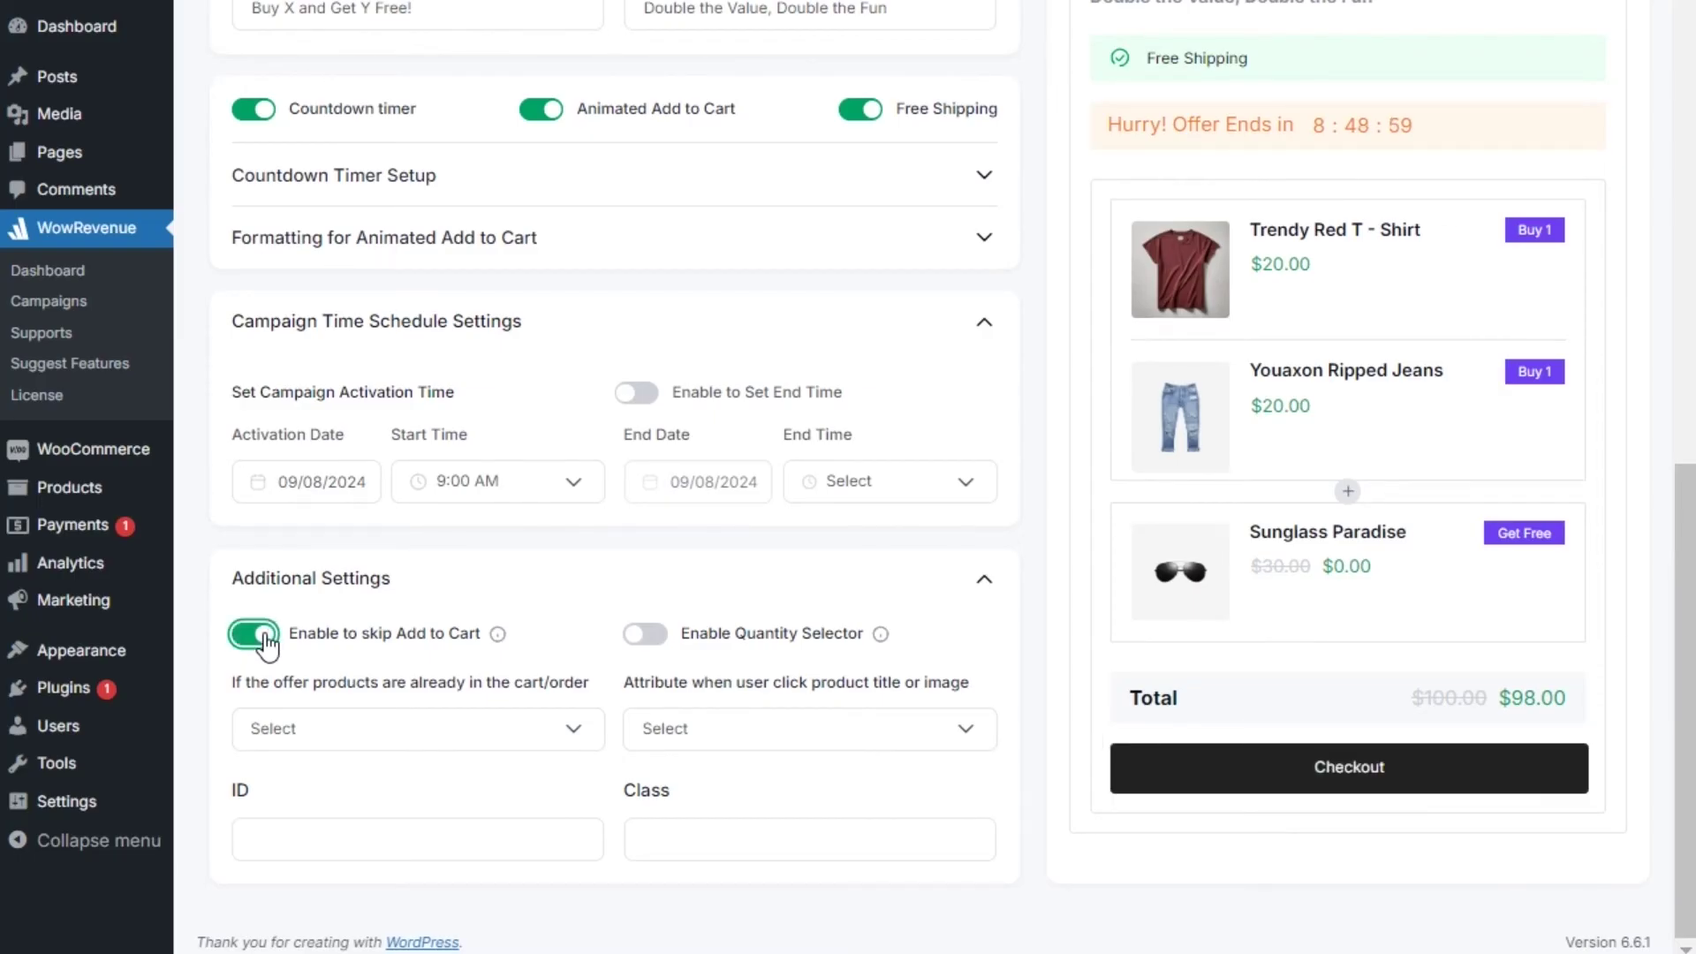
pyautogui.click(265, 636)
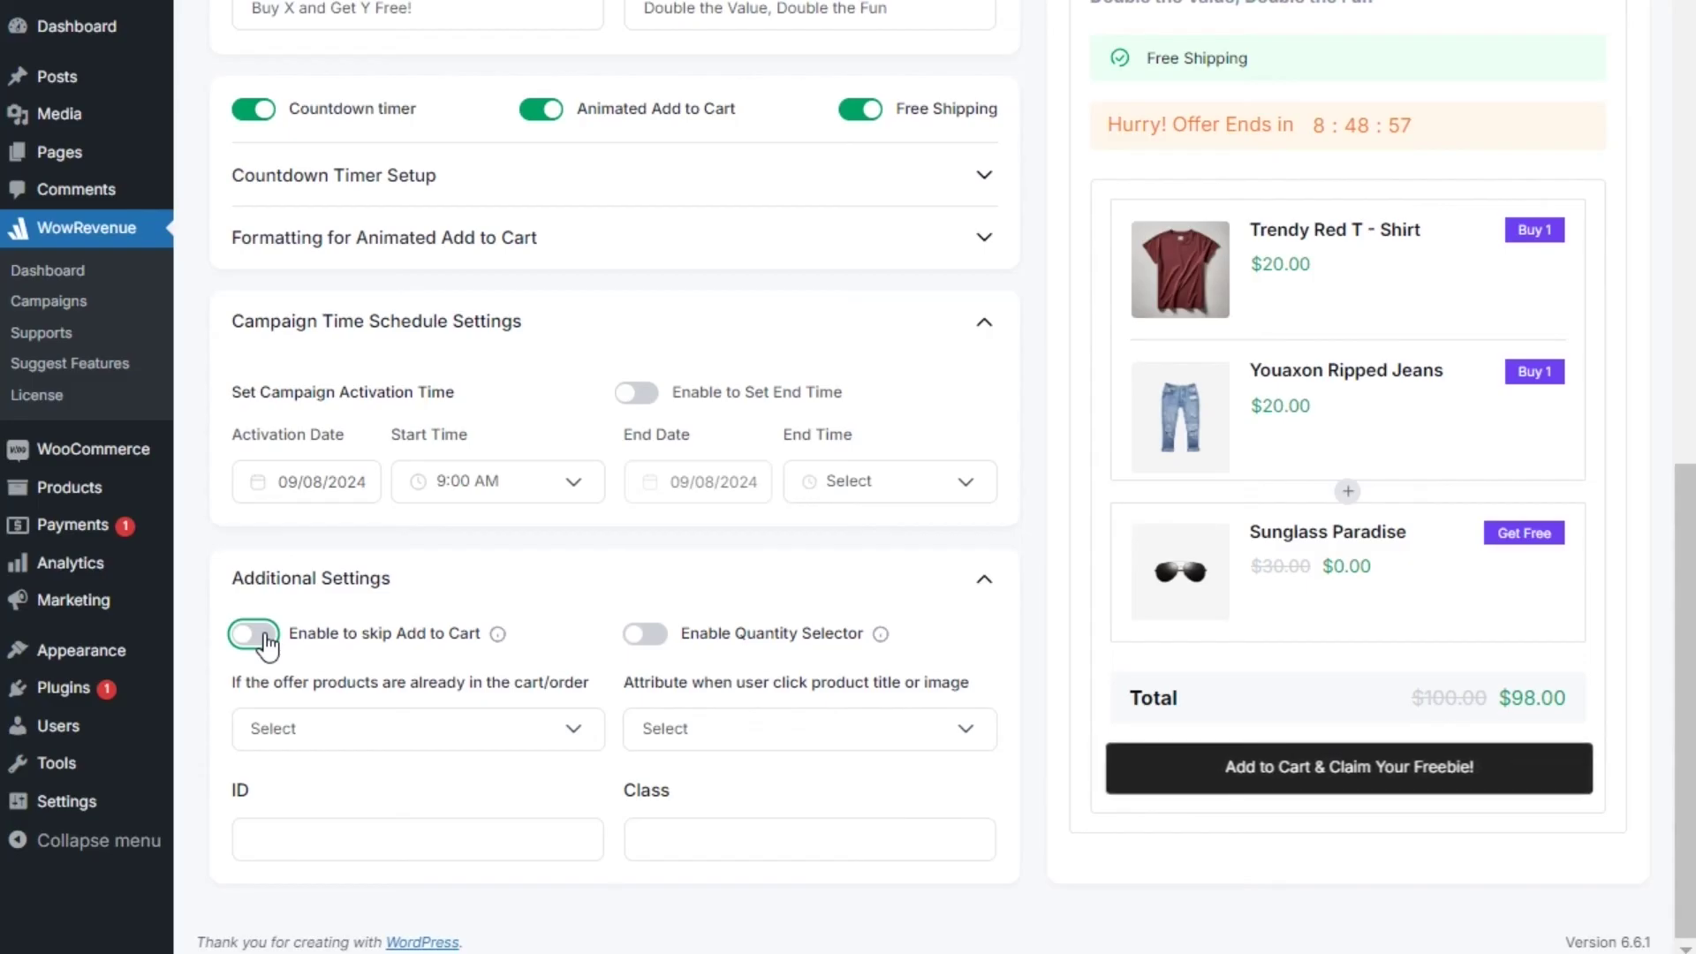
pyautogui.click(654, 637)
pyautogui.click(658, 642)
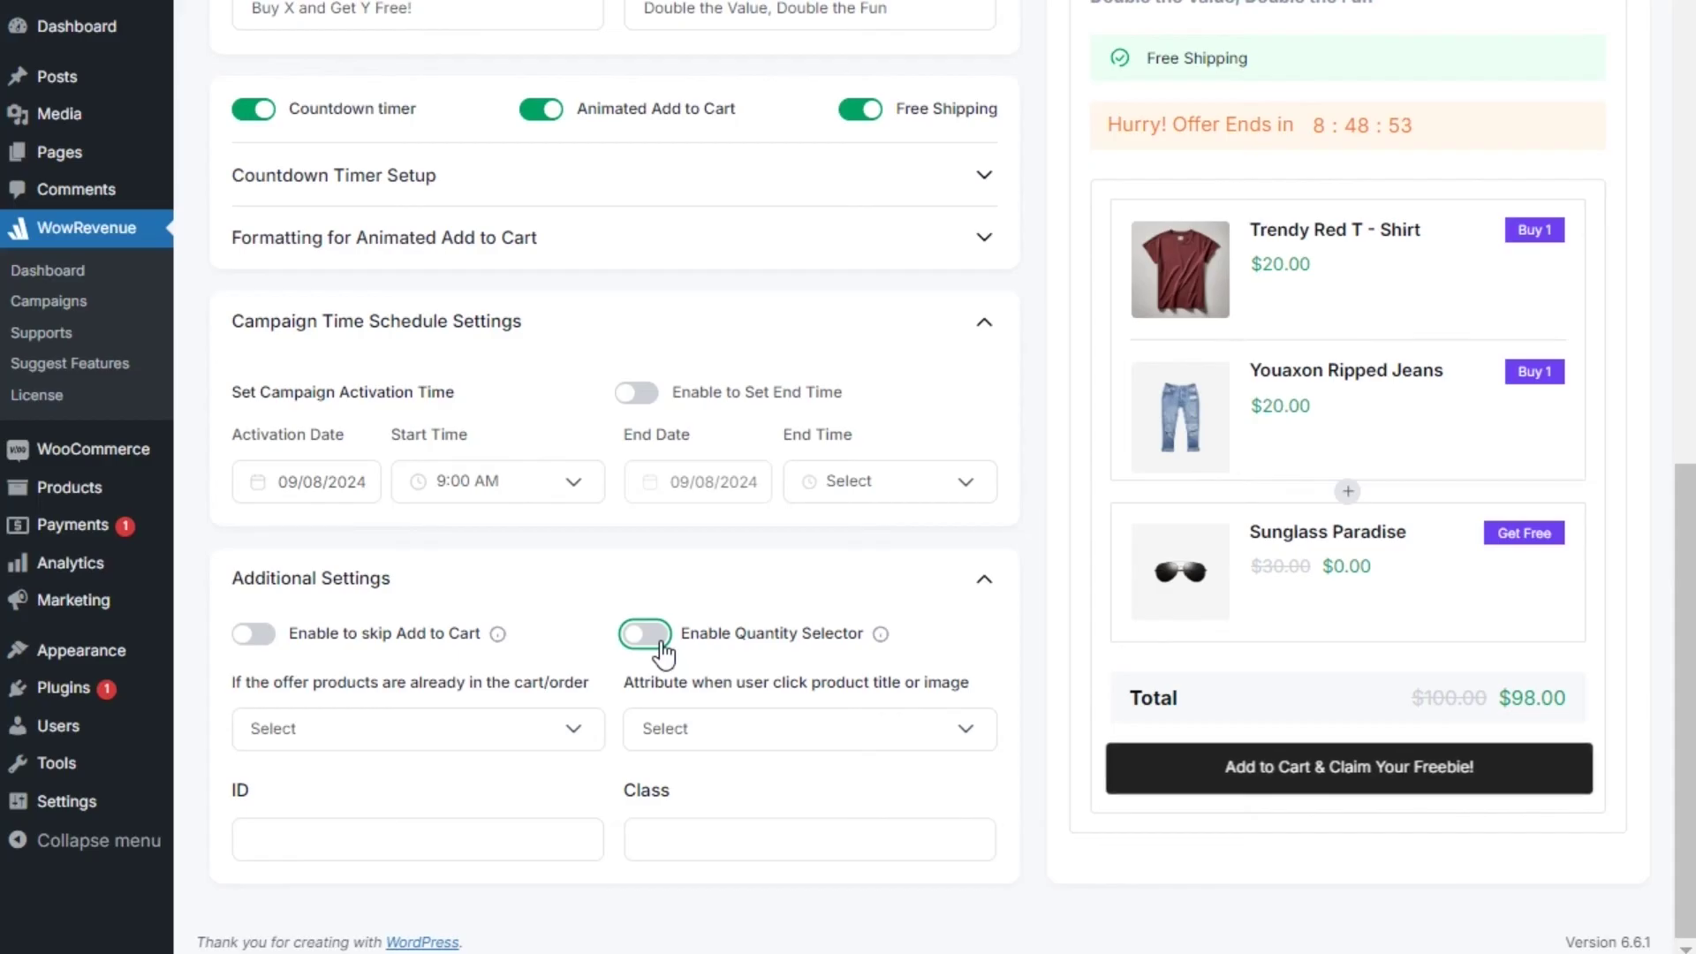
# Review the choices for offer products already in cart and for product title/image clicks.
pyautogui.click(537, 739)
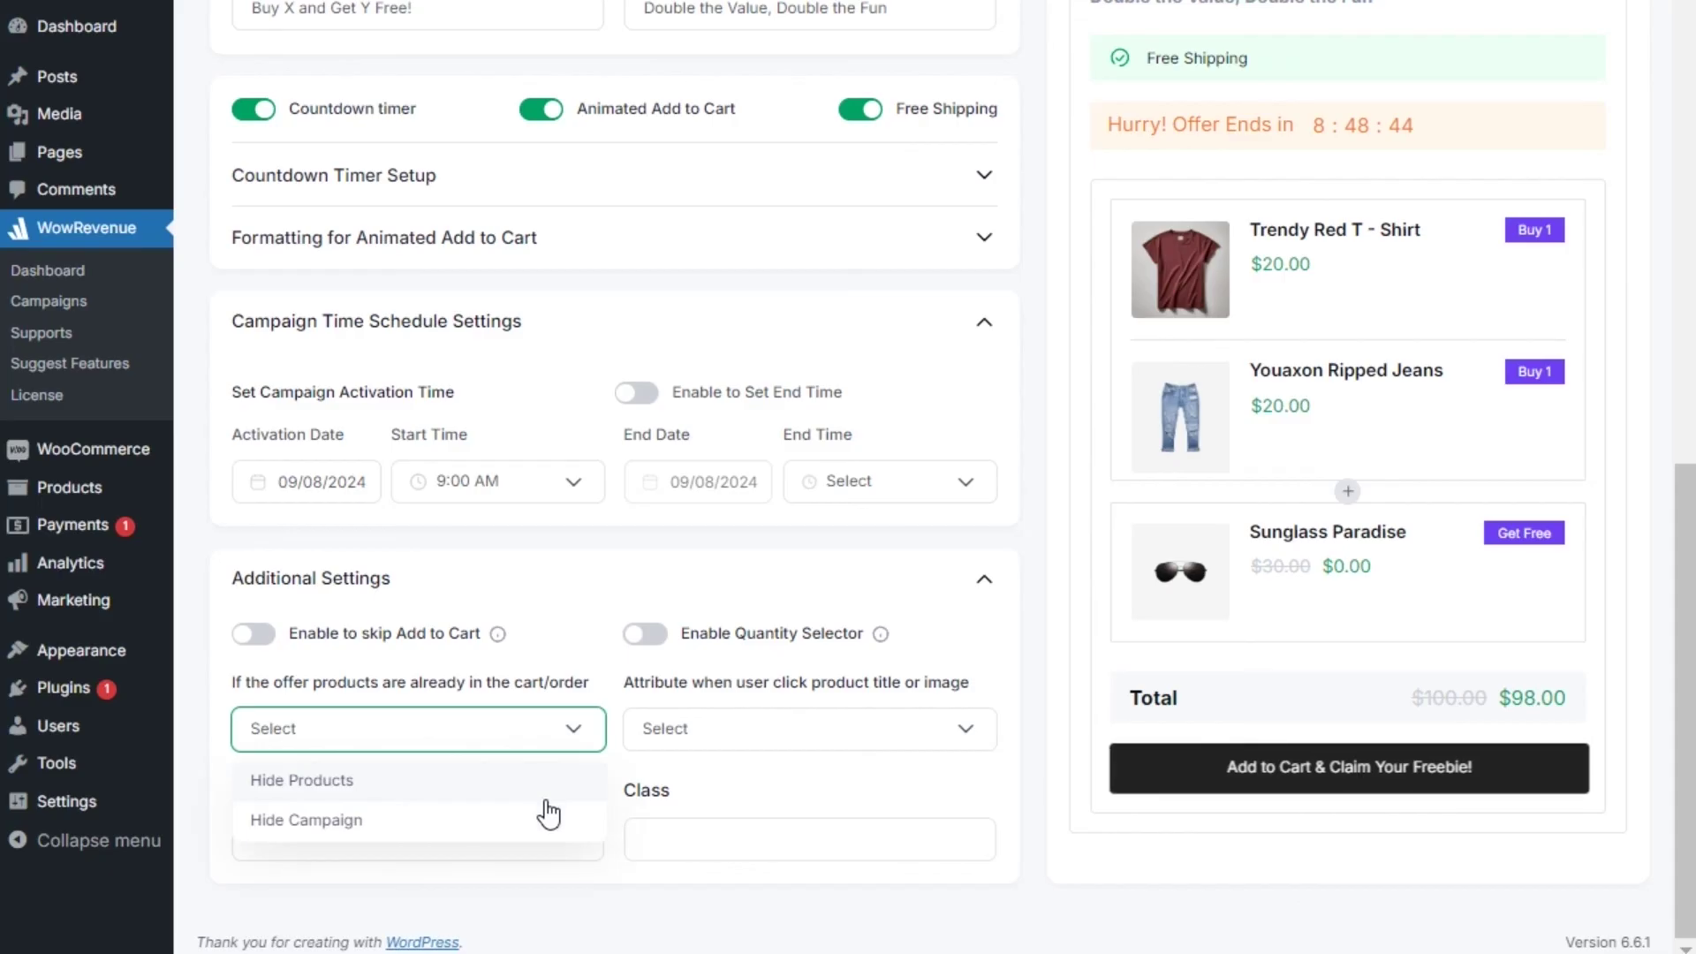
pyautogui.click(730, 747)
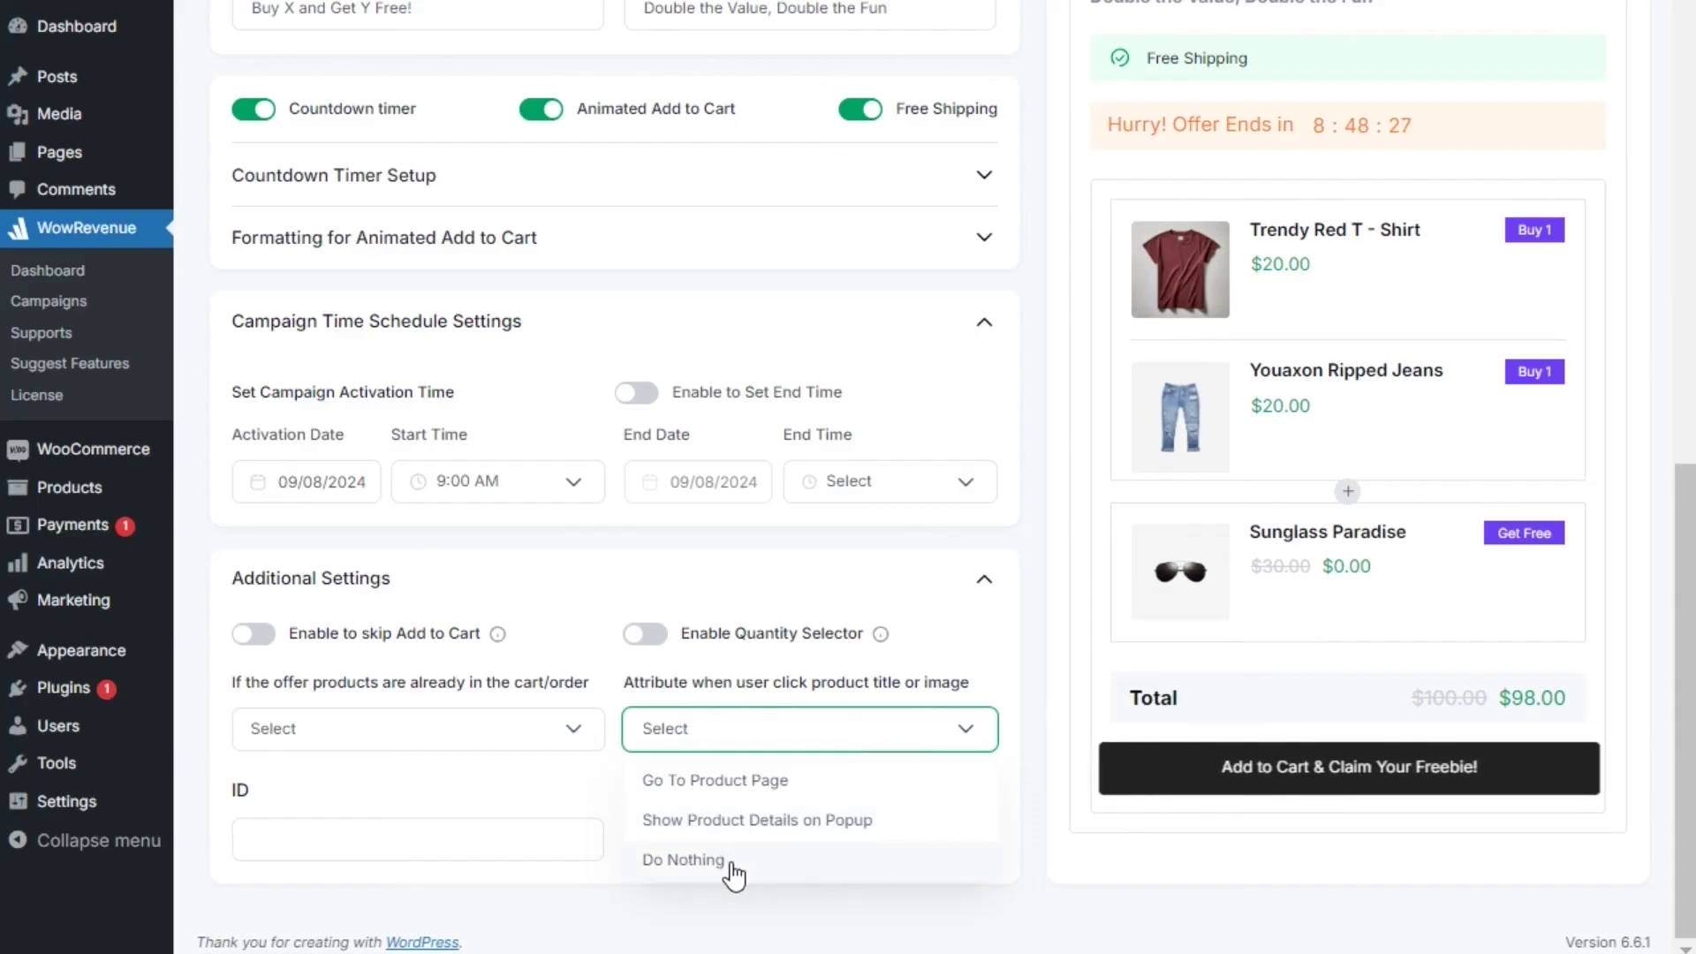
pyautogui.scroll(6, 1345, 723)
# Save the red T-shirt and jeans Buy X Get Y campaign and check its free-sunglasses offer.
pyautogui.scroll(5, 1344, 723)
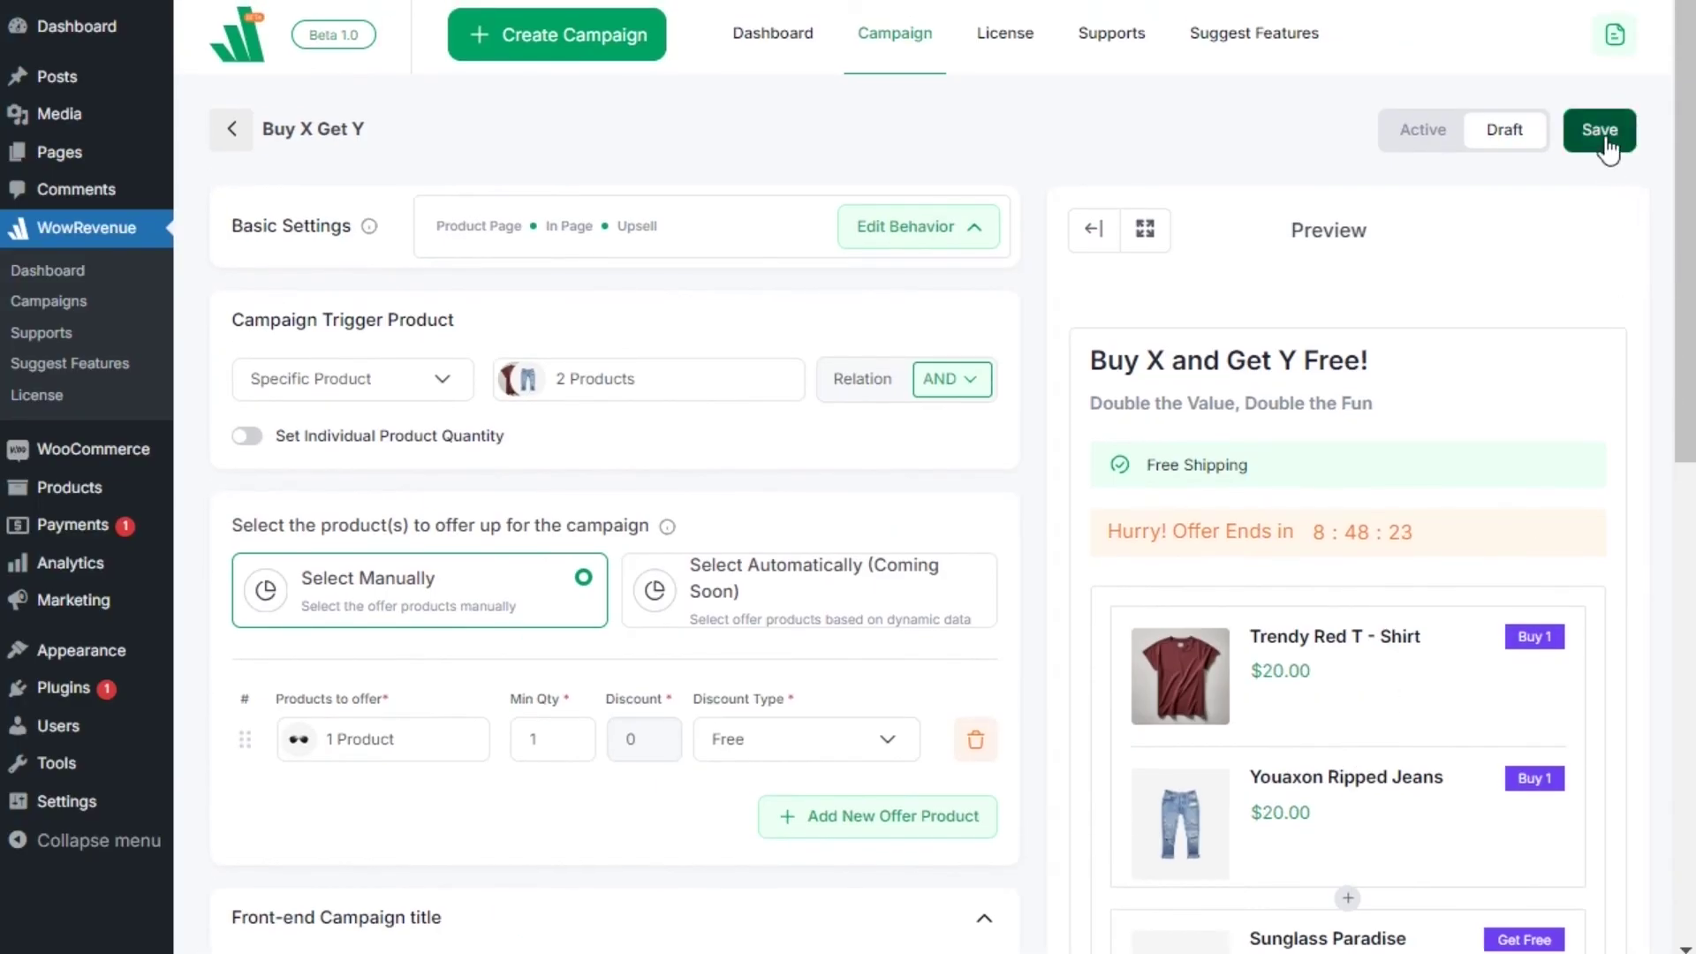
pyautogui.click(1600, 133)
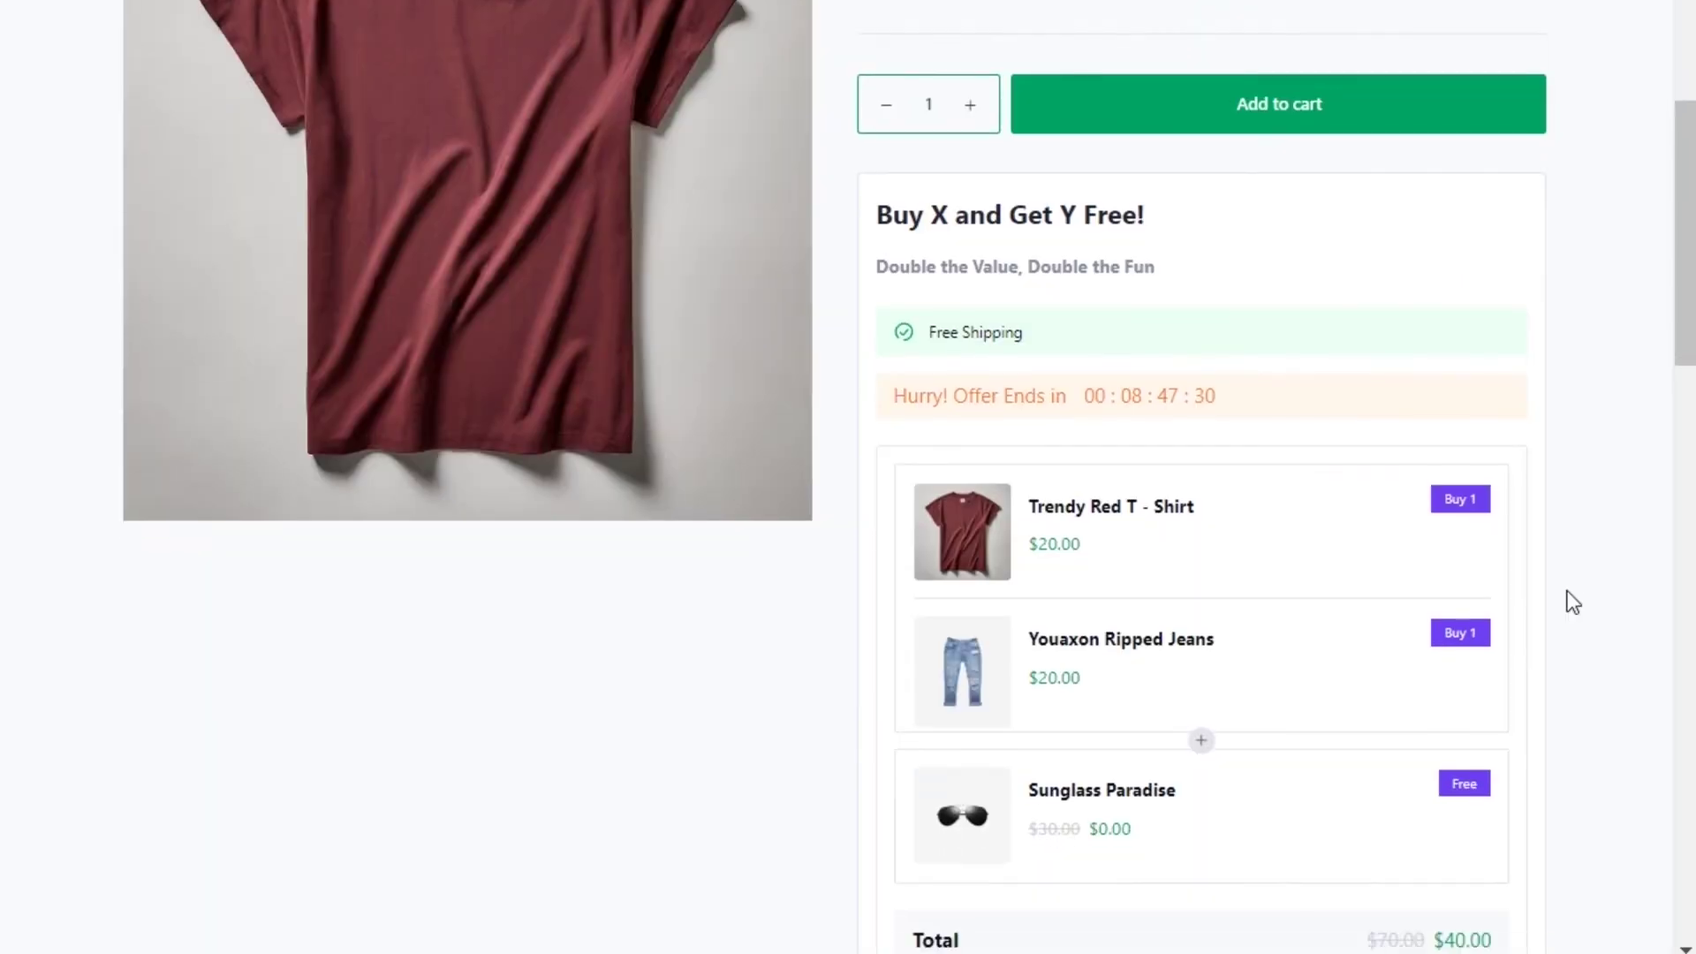
pyautogui.scroll(-3, 1568, 598)
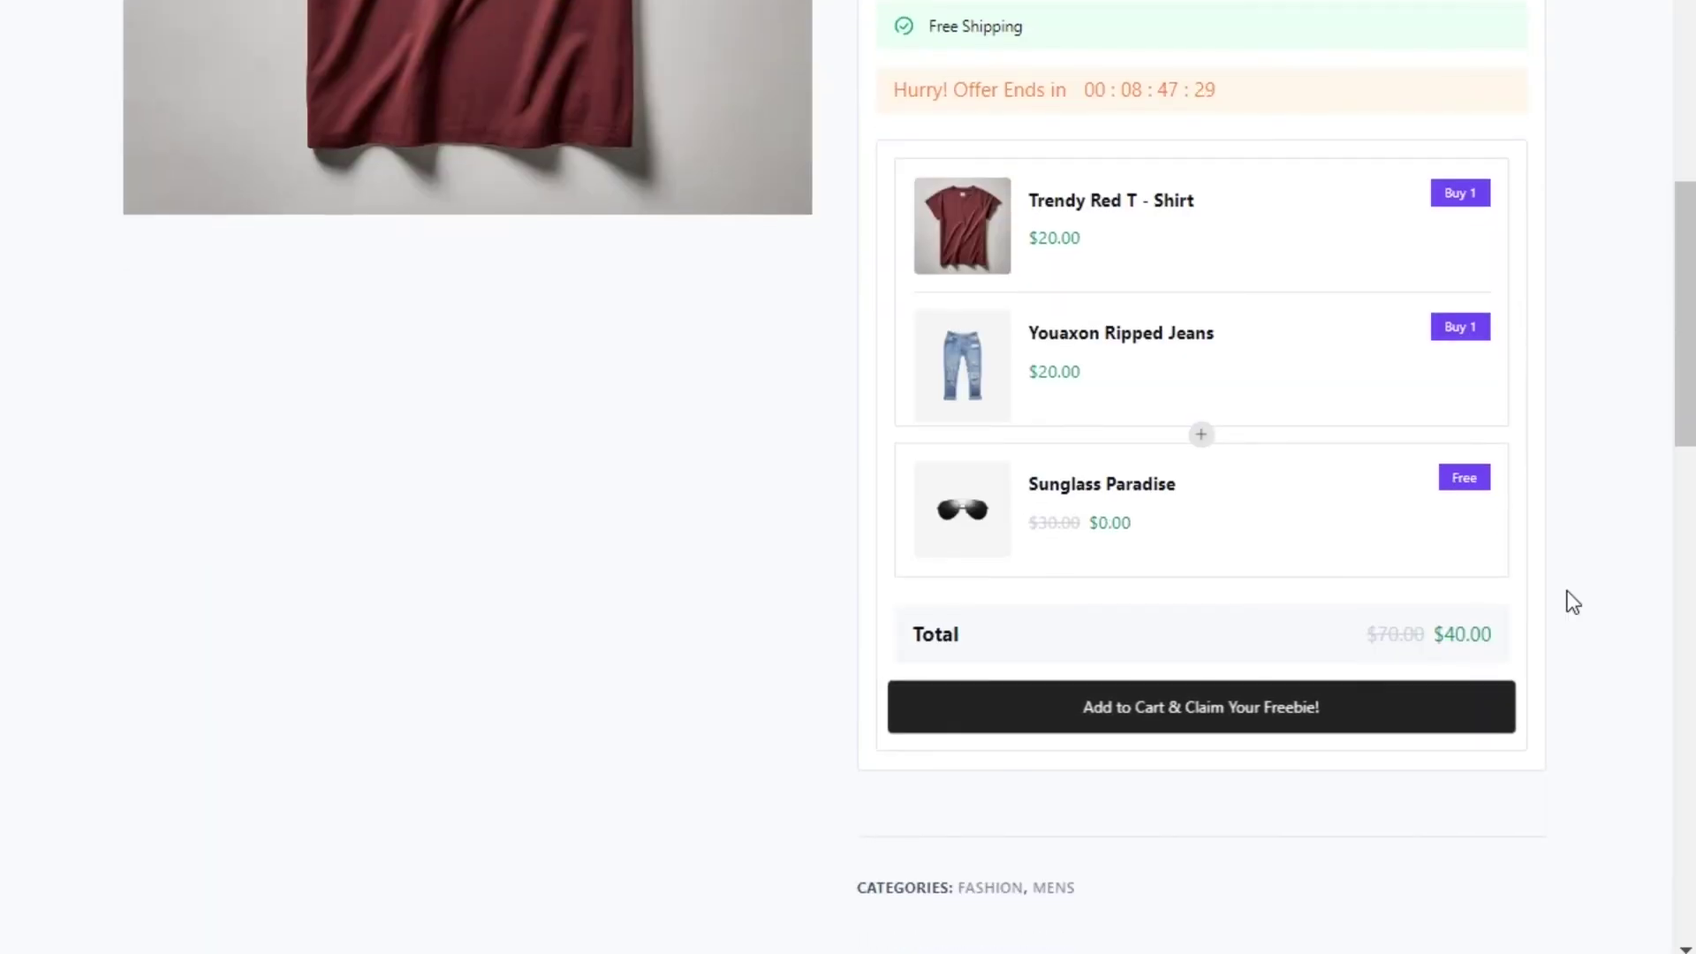